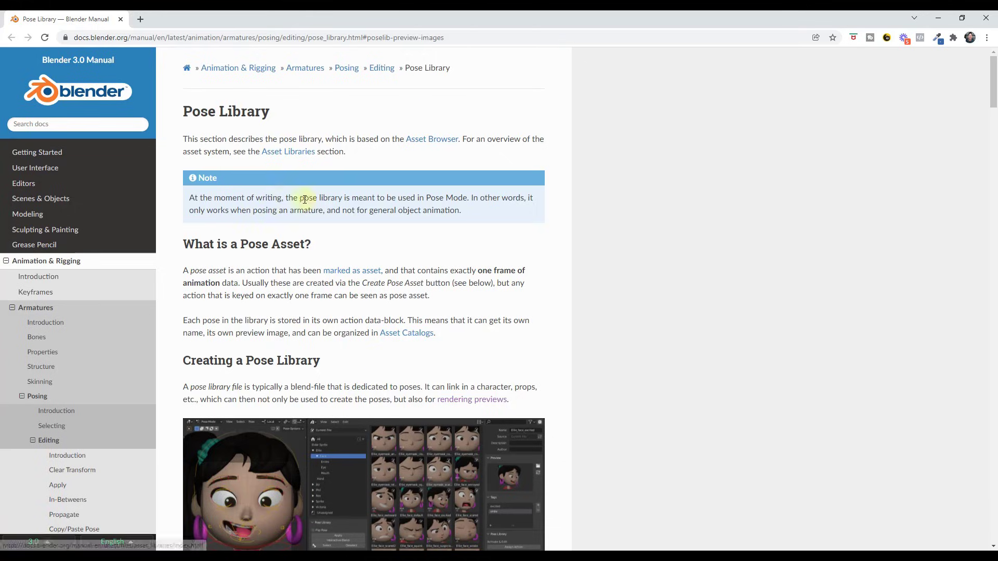
Minimize the Chrome Pose Library manual page to bring rex_packed.blend back into view.
click(942, 18)
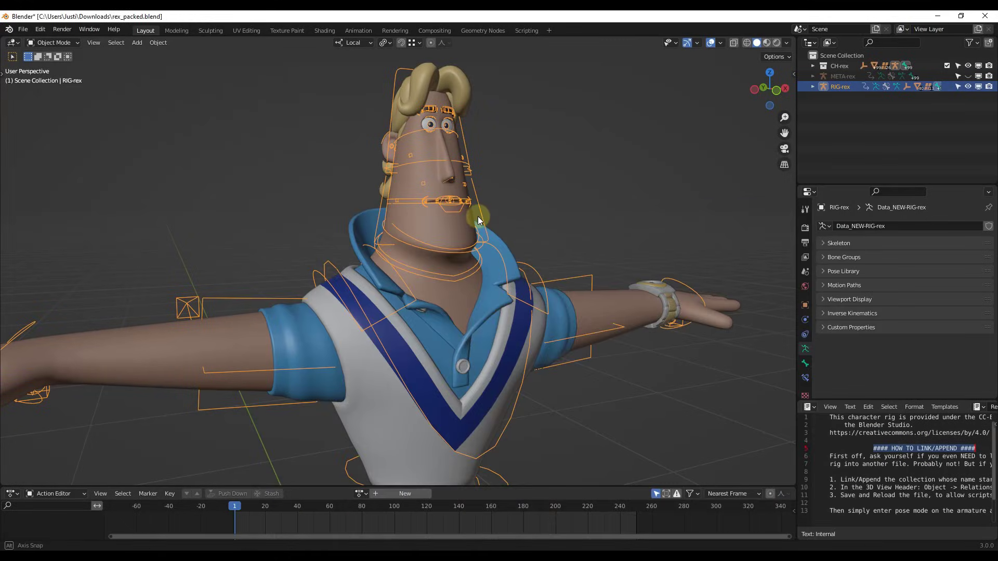
middle_drag(474, 216, 472, 131)
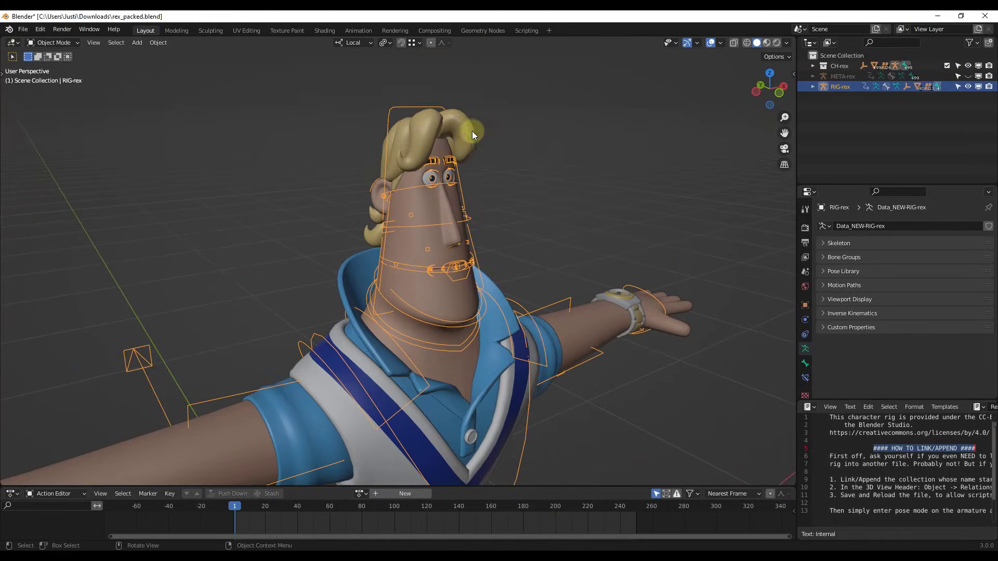
middle_drag(490, 263, 501, 263)
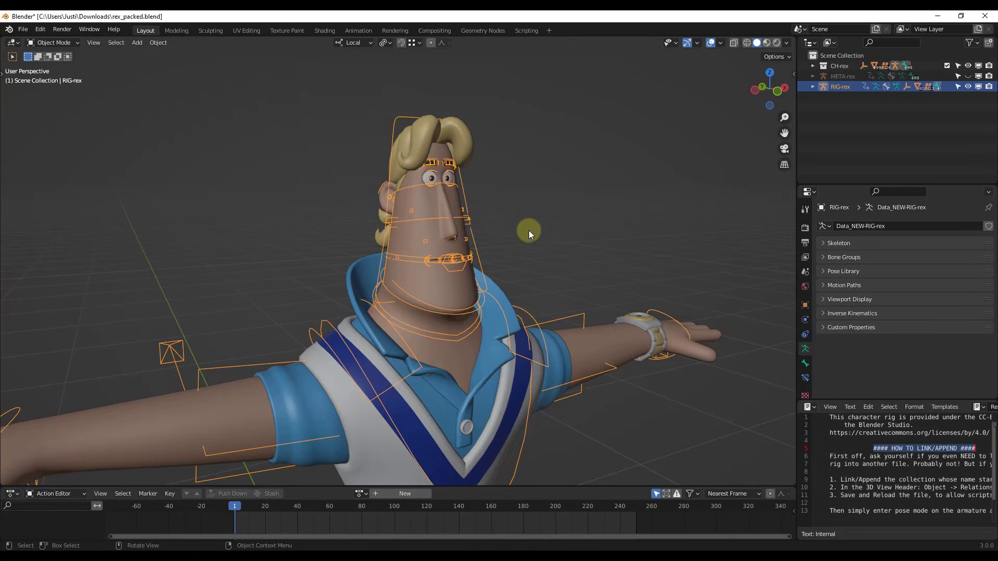
middle_drag(528, 229, 469, 210)
scroll(473, 179, up, 2)
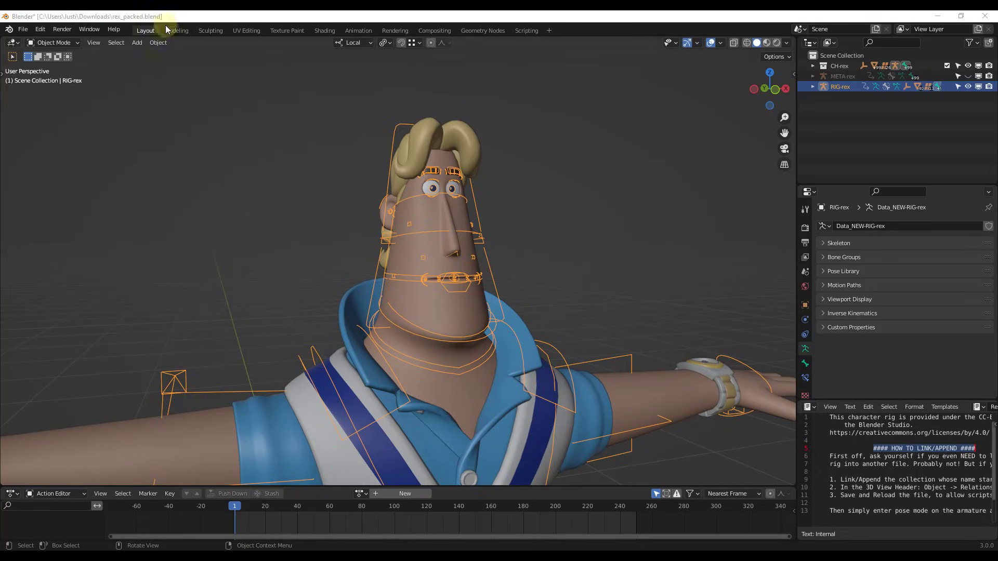
Deselect the RIG-rex armature, show the viewport sidebar, and switch the rig into Pose Mode.
click(54, 43)
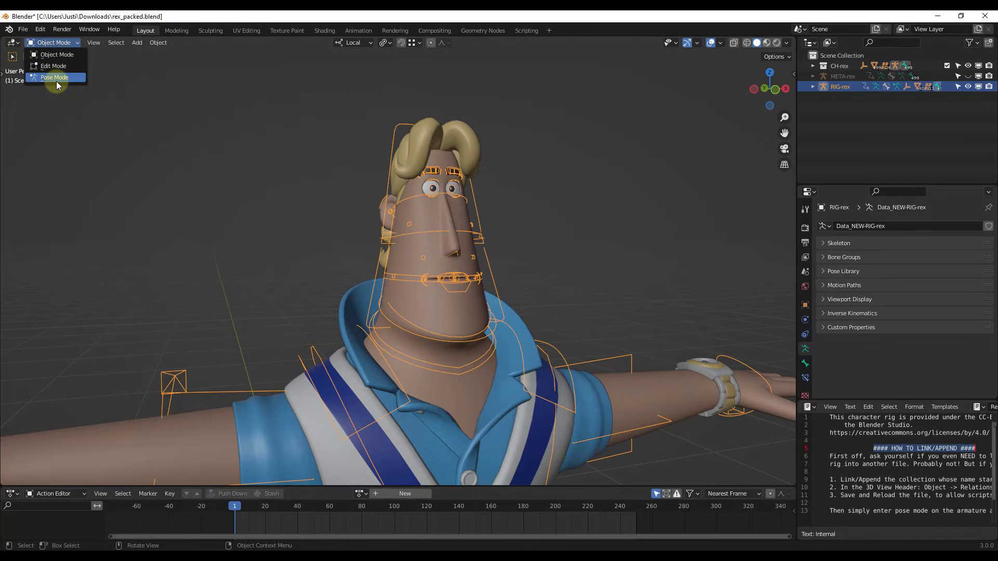
click(283, 238)
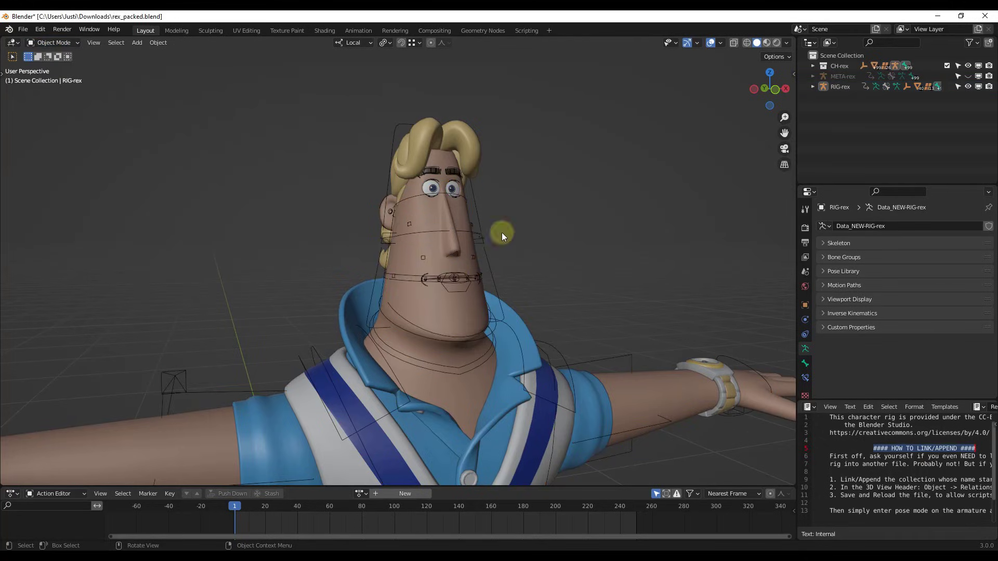
key(n)
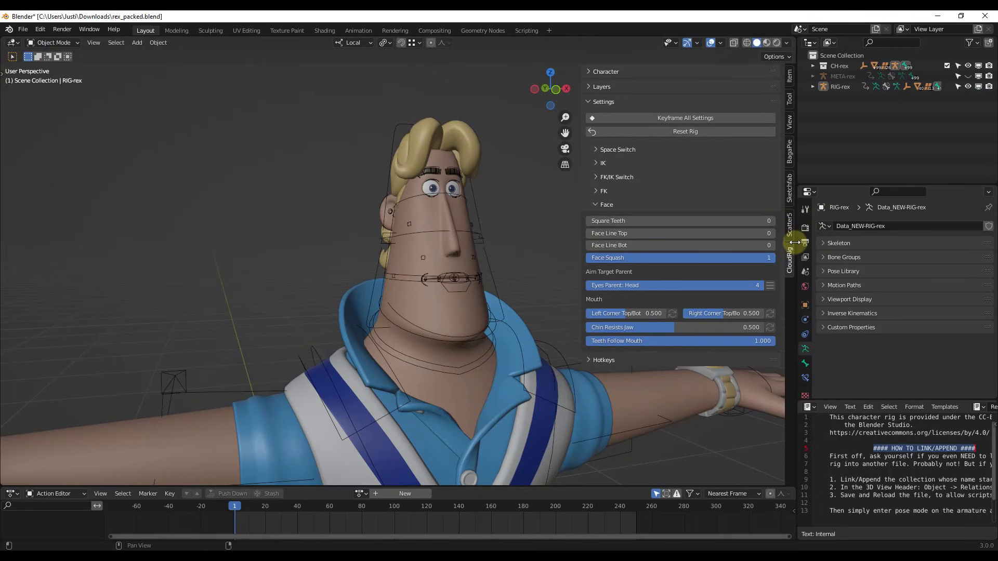
click(50, 43)
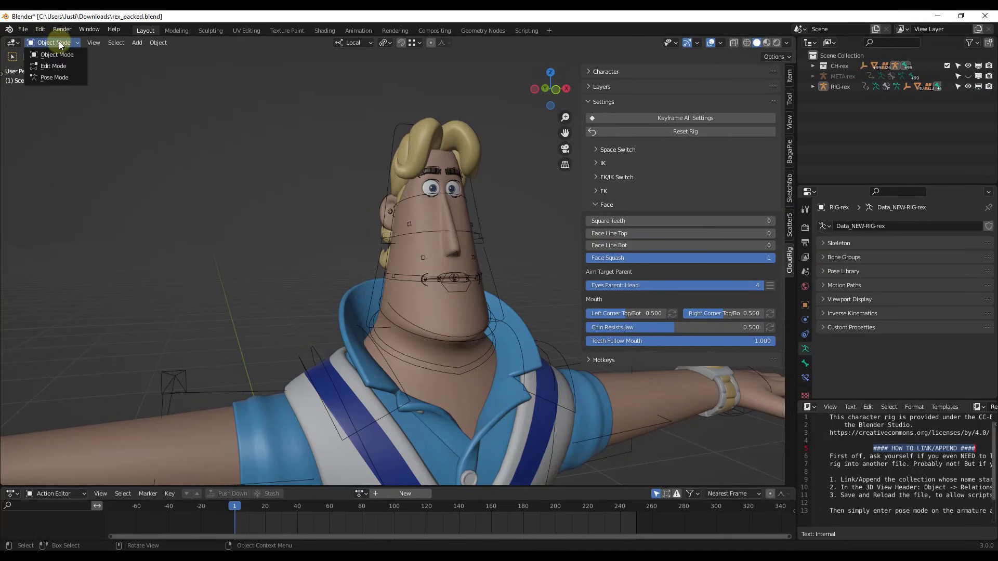
click(52, 78)
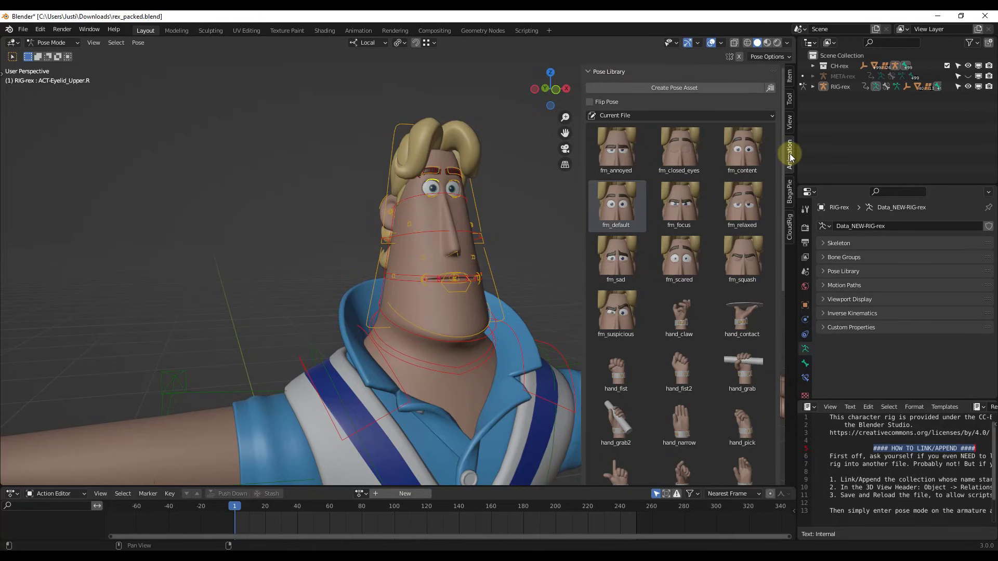
Keep the Pose Library source on Current File and split the 3D view into two side-by-side views.
click(589, 71)
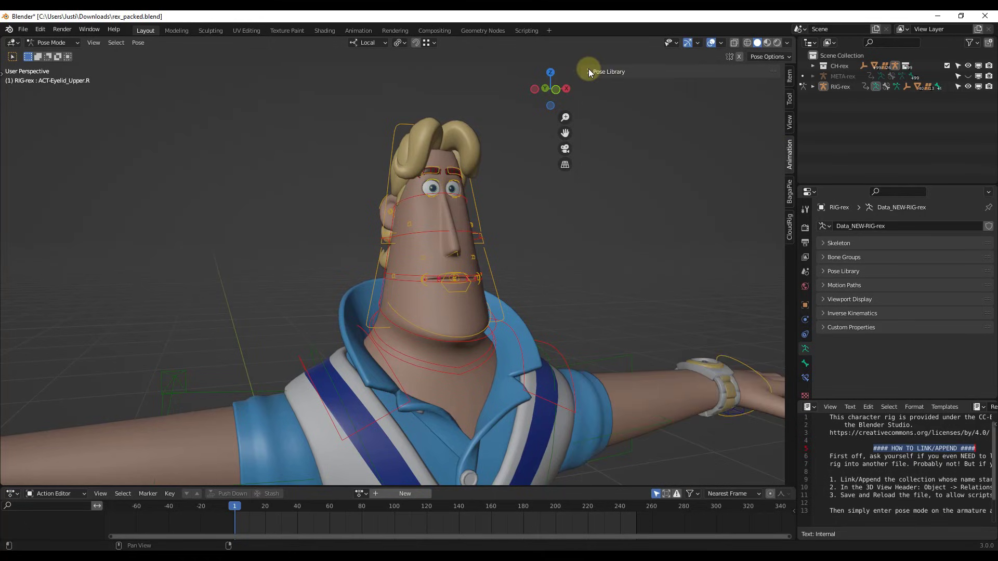
click(588, 71)
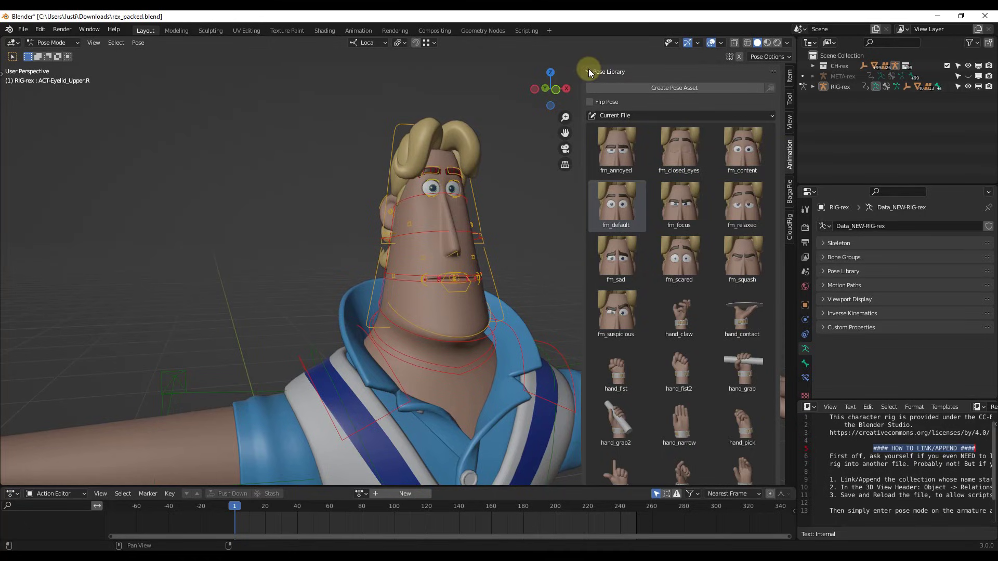
click(632, 116)
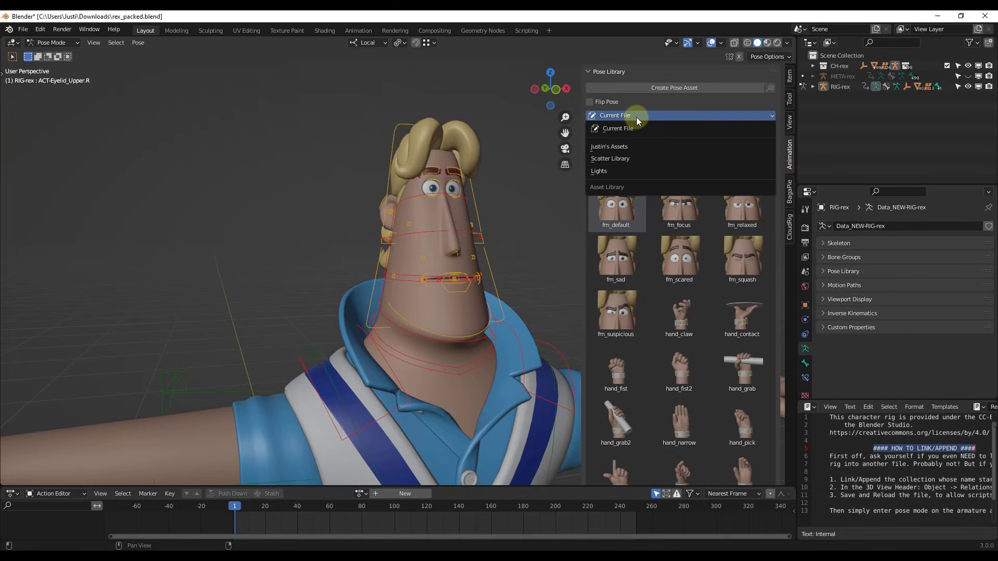
click(637, 118)
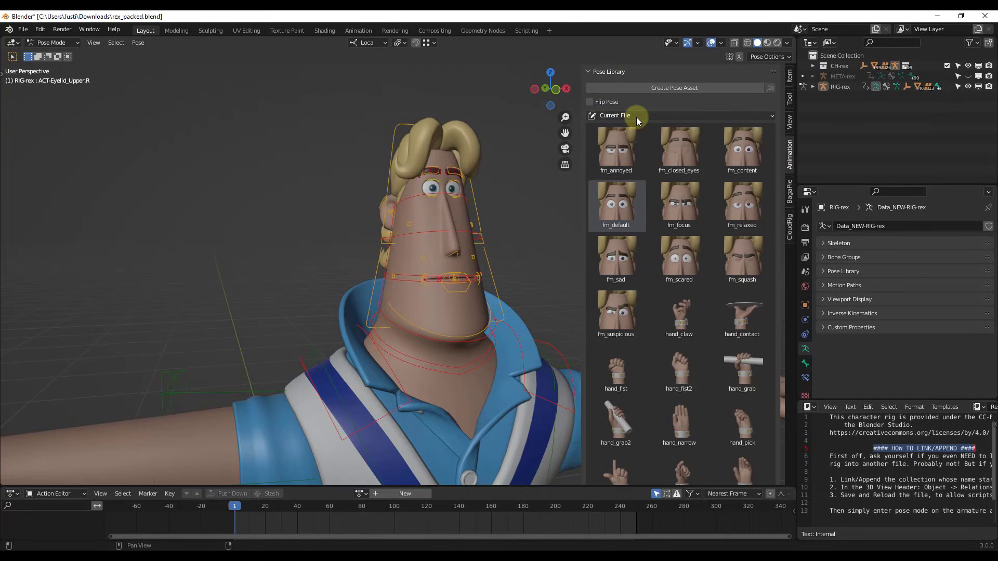
drag(3, 39, 244, 58)
Change the left view's editor type to Asset Browser and widen it slightly.
click(13, 43)
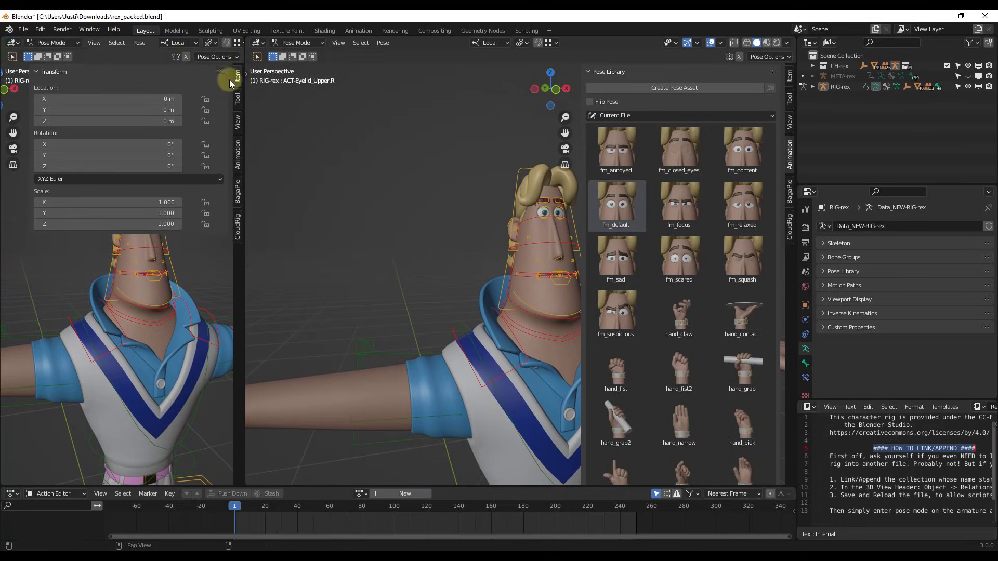
click(13, 43)
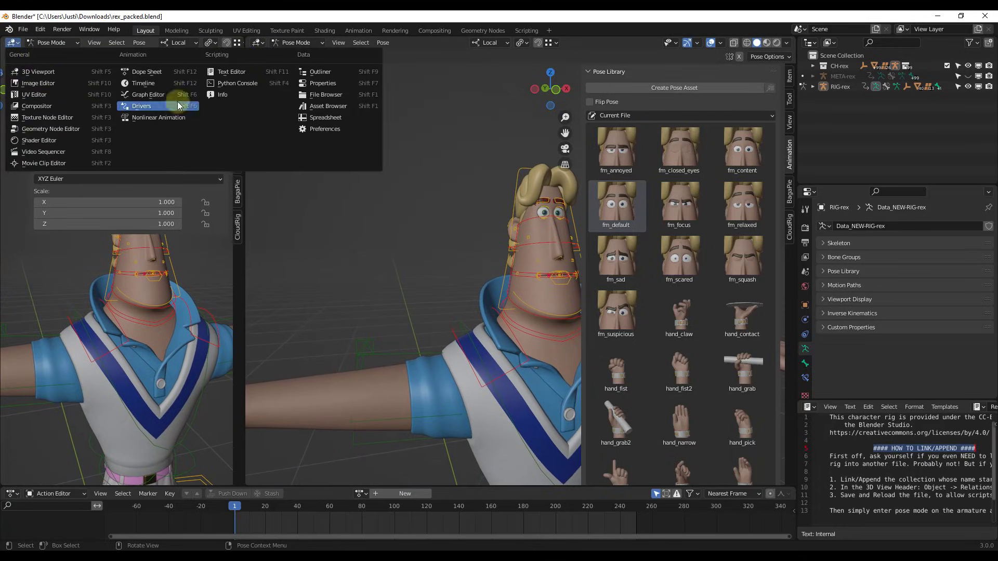
click(341, 108)
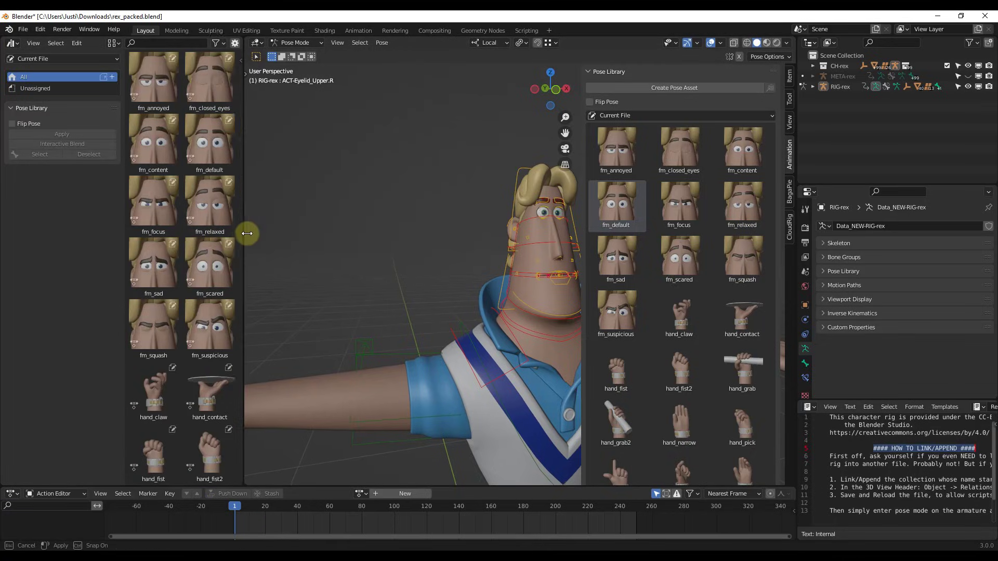
drag(248, 237, 253, 237)
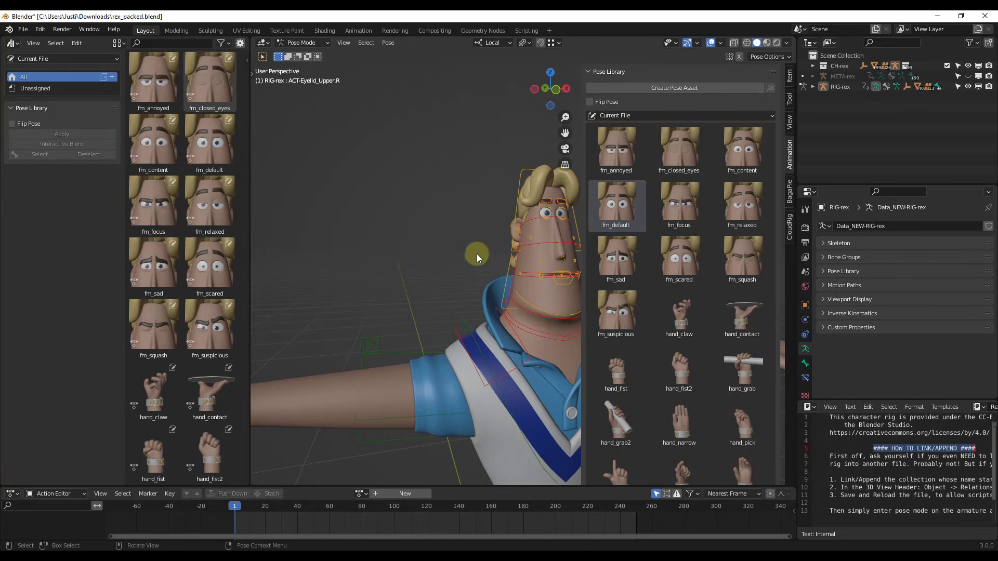
Zoom in on Rex's face and switch between the fm_annoyed and fm_default face poses.
middle_drag(476, 254, 510, 254)
scroll(509, 254, down, 3)
scroll(484, 230, up, 6)
scroll(526, 170, up, 2)
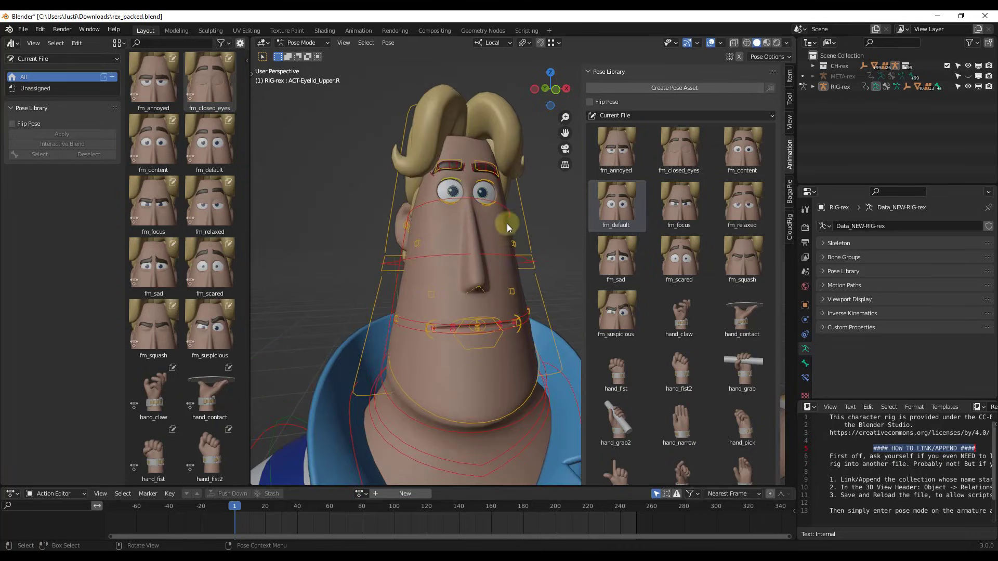
click(609, 158)
click(619, 195)
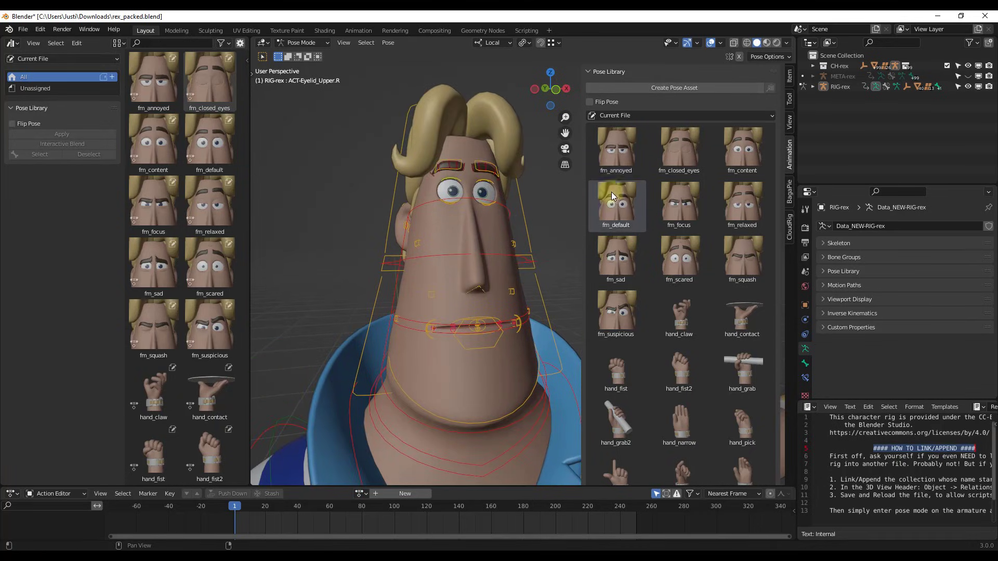
click(611, 165)
click(617, 209)
click(616, 152)
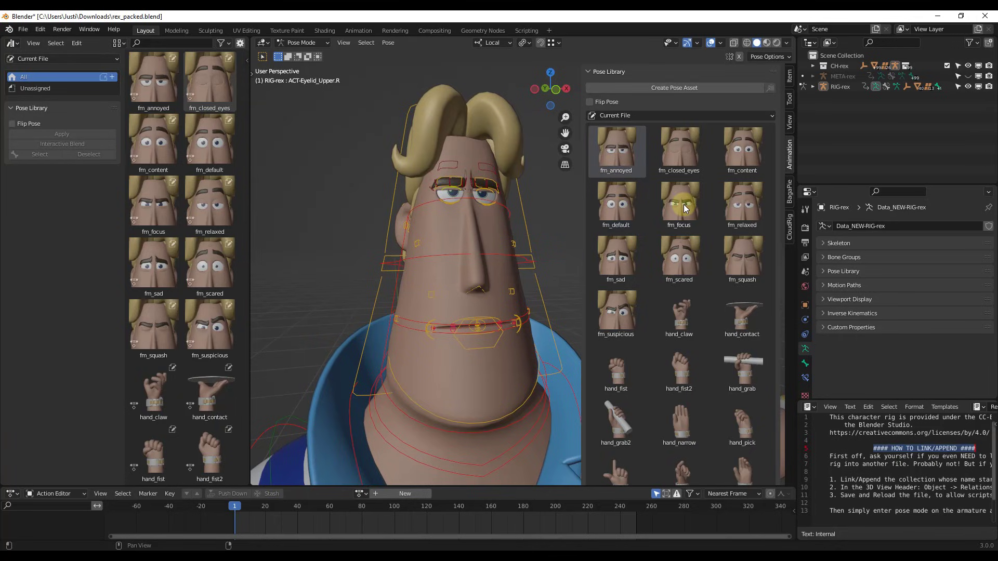
Try the fm_focus, fm_closed_eyes, fm_relaxed, fm_content, fm_sad and fm_scared face poses.
click(684, 204)
click(677, 157)
click(733, 198)
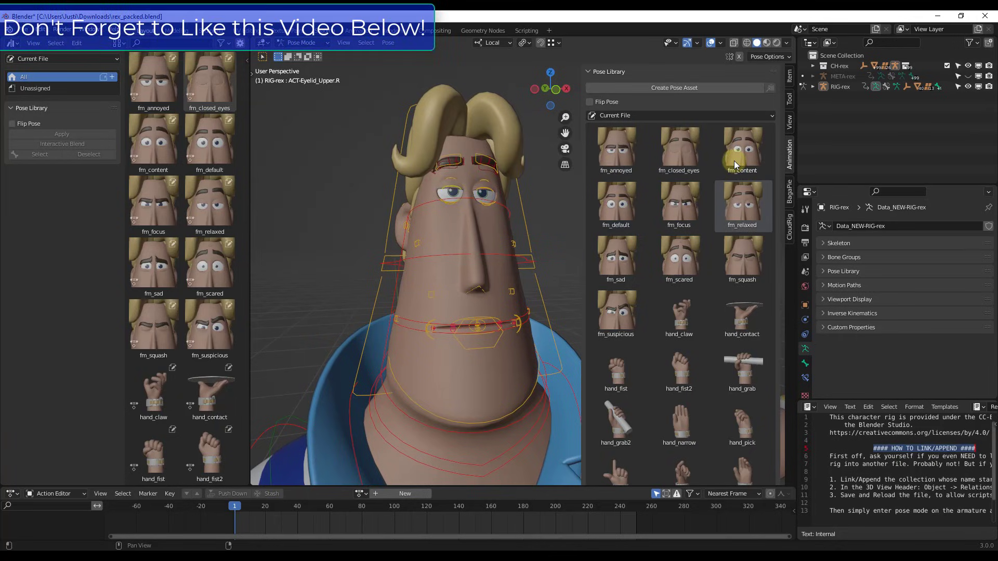
click(734, 160)
click(618, 259)
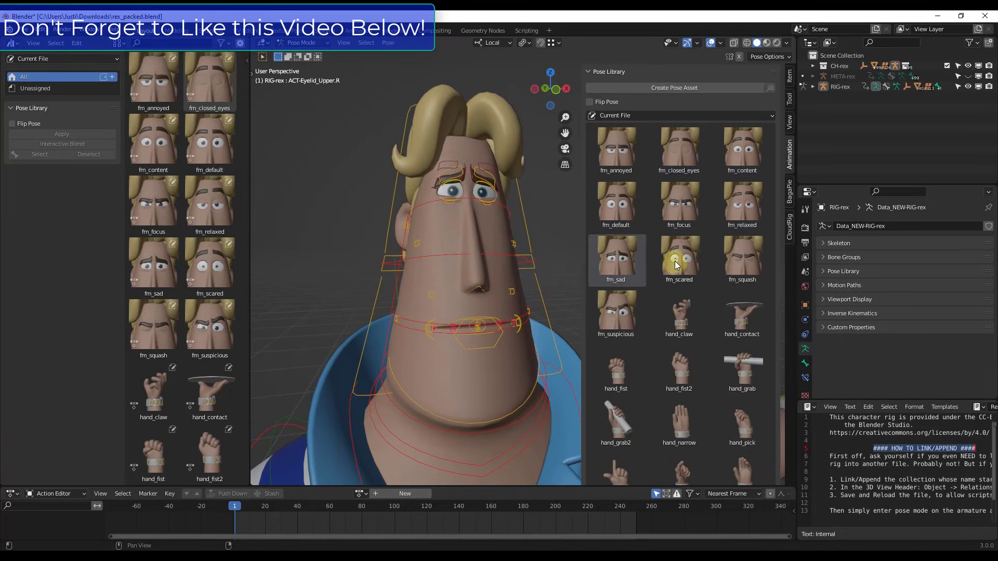
click(674, 261)
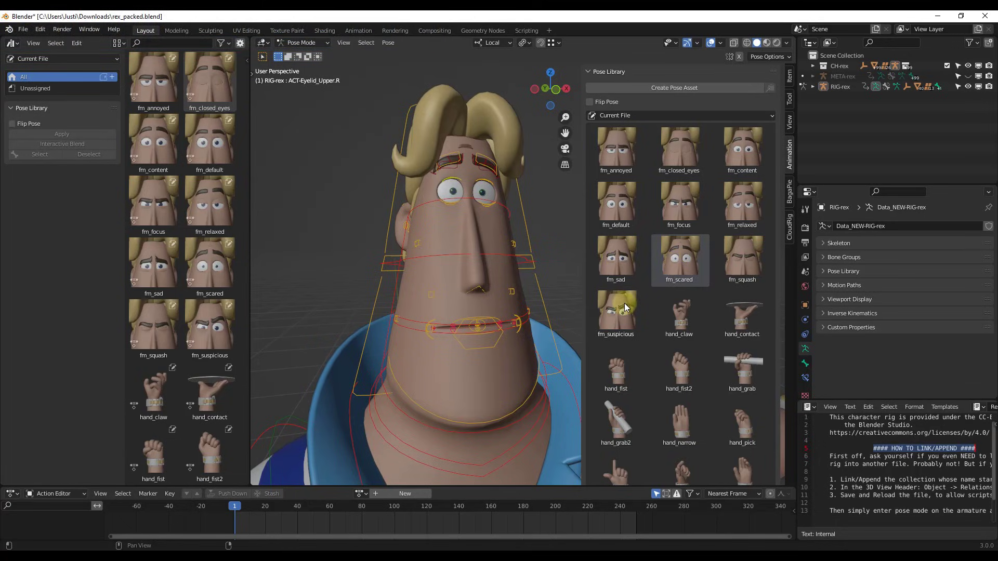
Apply the hand_claw, hand_contact, hand_fist2 and hand_fist hand poses.
scroll(413, 244, down, 5)
scroll(413, 266, down, 4)
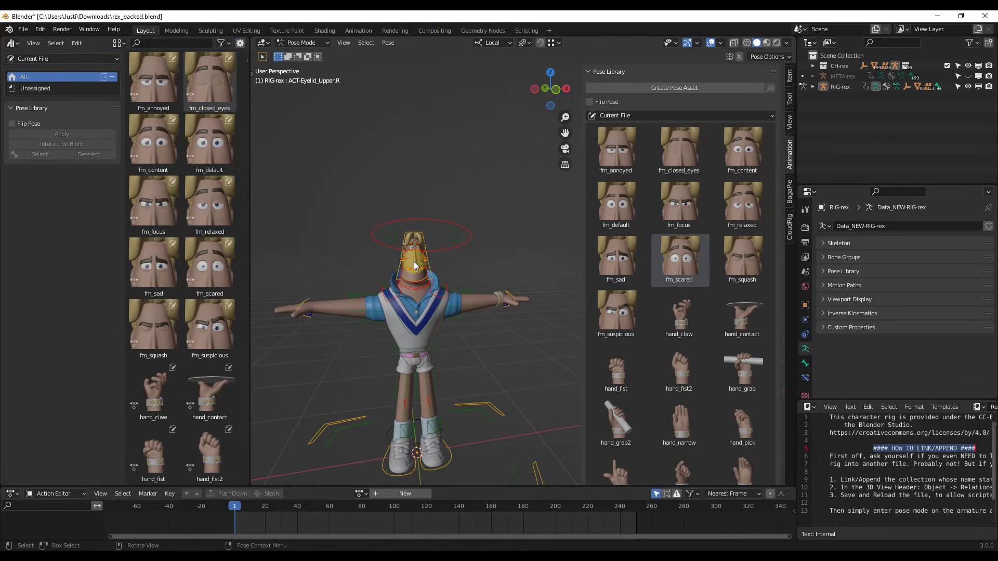
scroll(416, 257, up, 2)
click(685, 311)
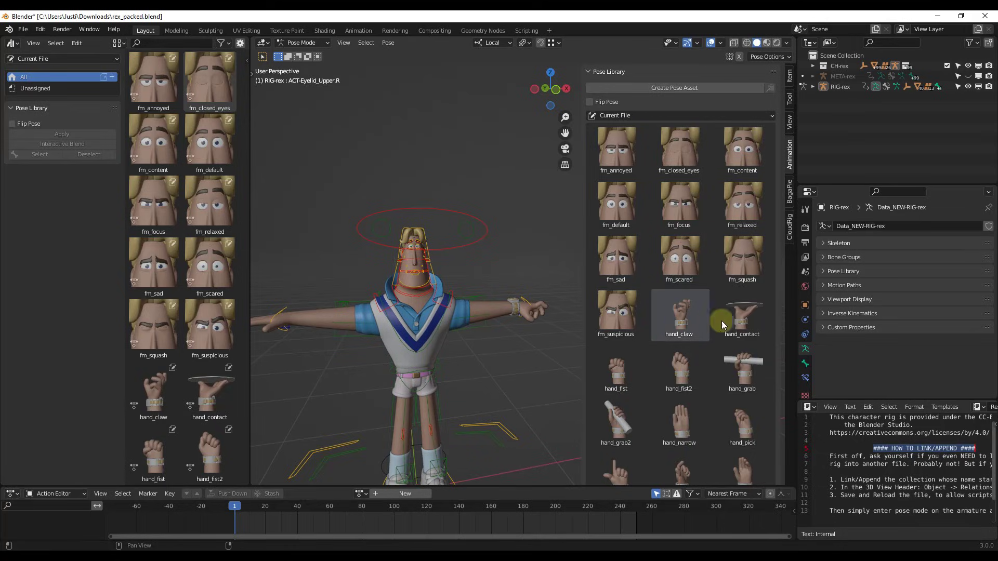
click(746, 317)
click(686, 311)
click(683, 369)
click(685, 316)
click(740, 311)
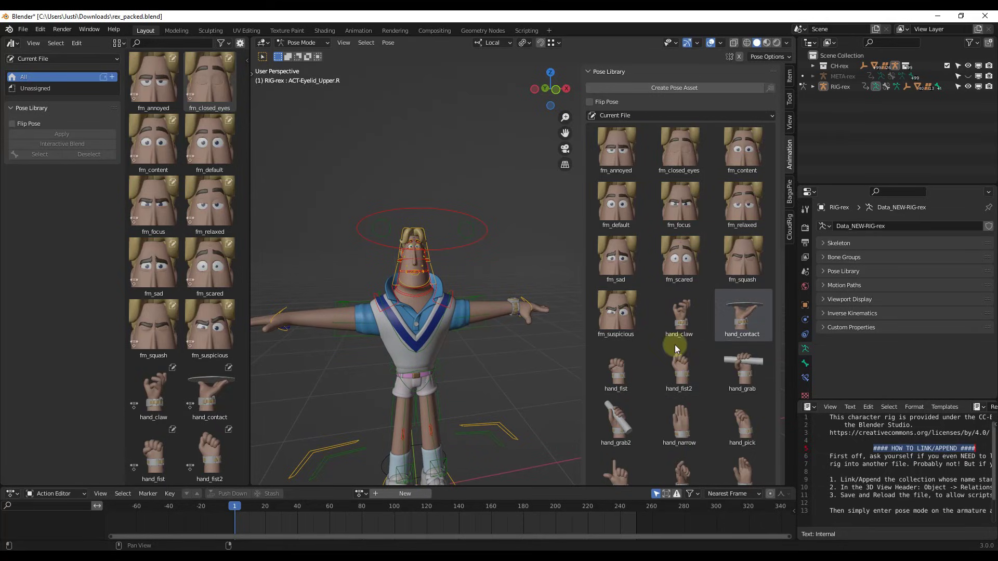
click(624, 372)
Reapply fm_annoyed, then lift Rex's right foot IK control so the knee bends high.
click(626, 141)
drag(550, 89, 894, 264)
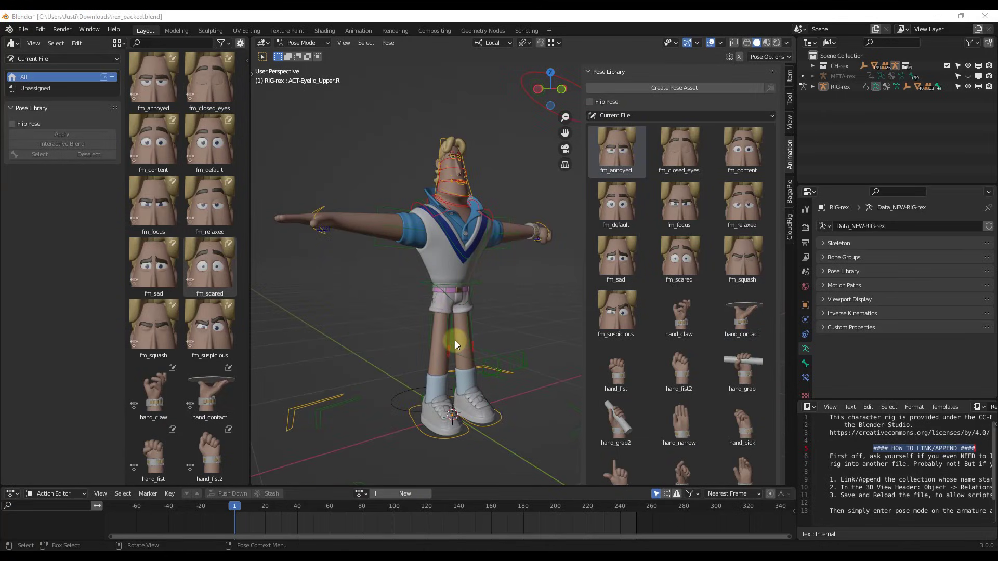
middle_drag(455, 342, 461, 335)
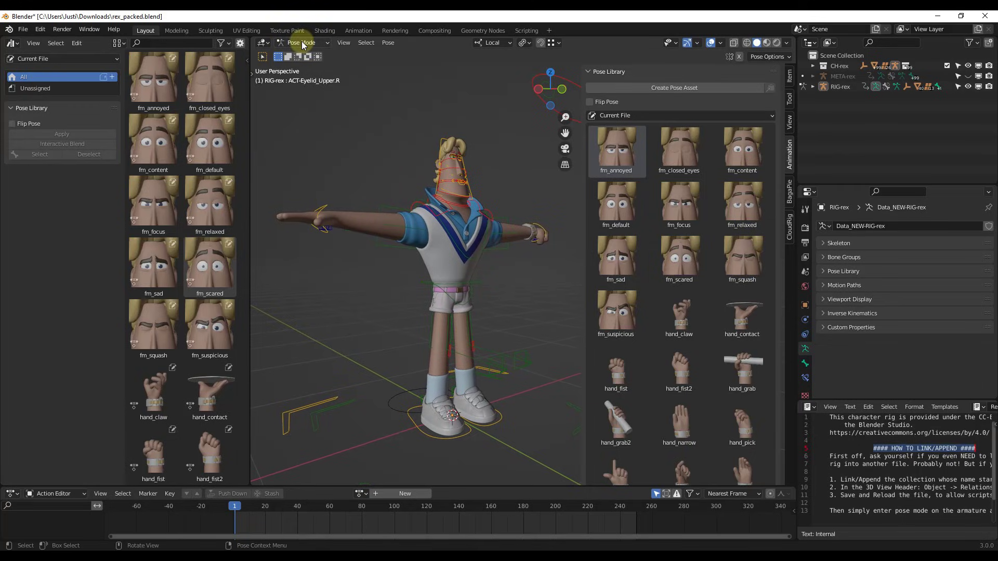
click(451, 439)
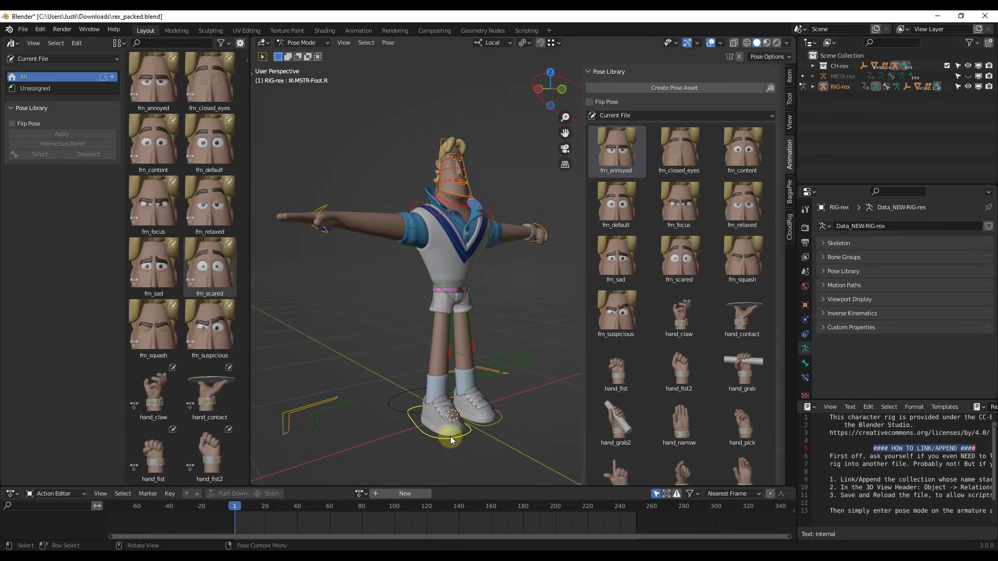
middle_drag(451, 439, 464, 438)
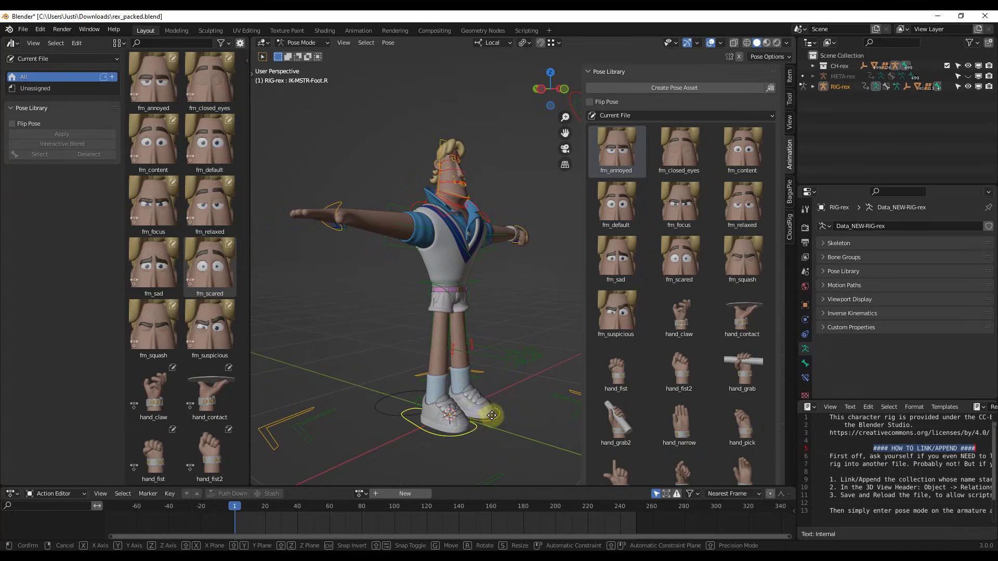
key(g)
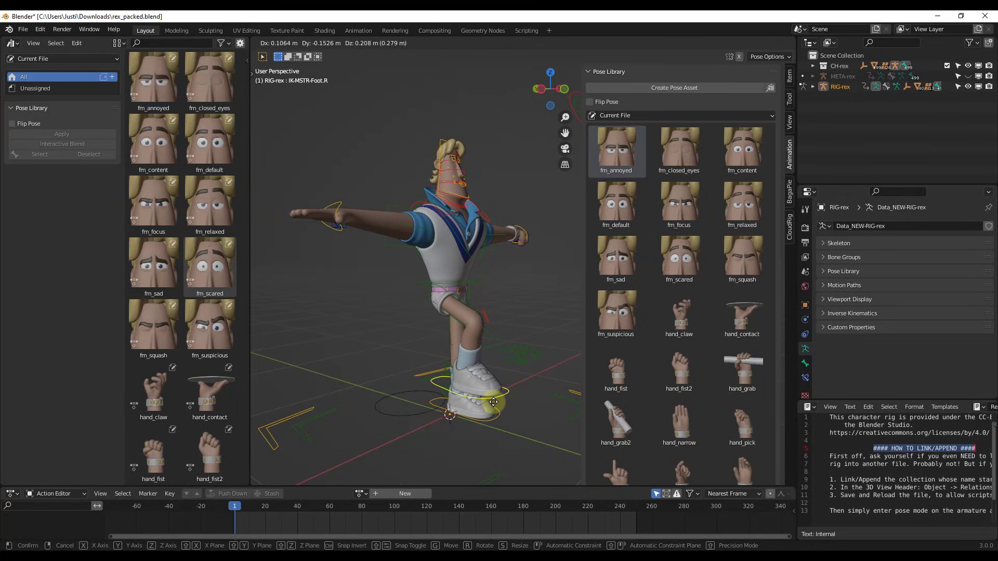
click(496, 396)
Adjust the raised right foot sideways along local X.
middle_drag(494, 397, 463, 387)
key(g)
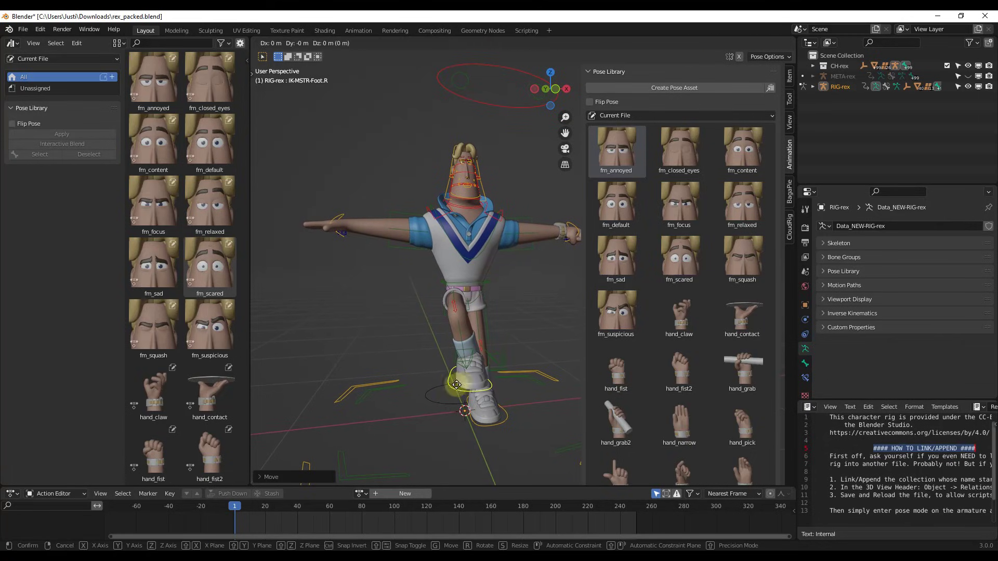
key(x)
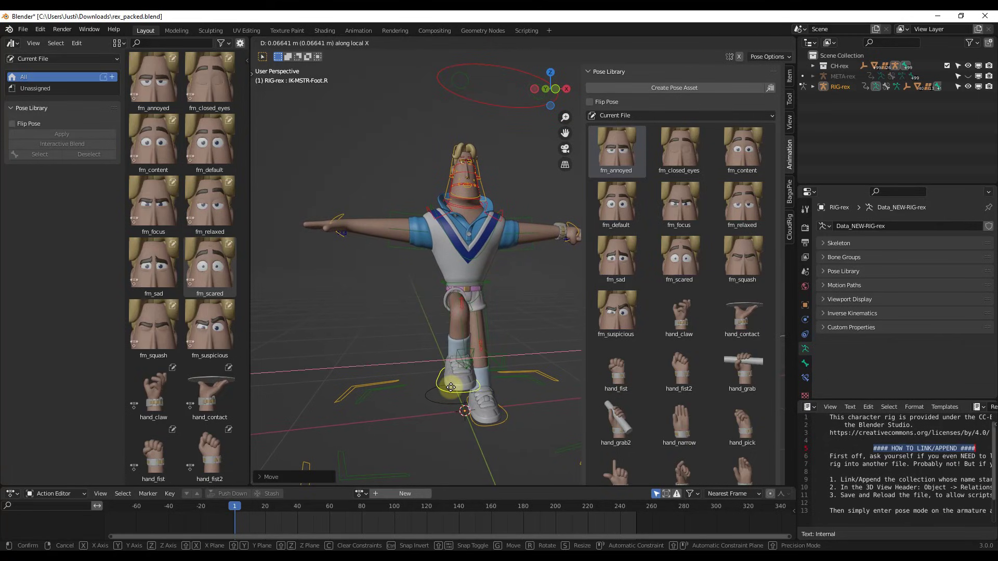
click(451, 387)
middle_drag(473, 387, 414, 378)
Box-select the leg bones down to the raised foot.
scroll(461, 385, up, 3)
scroll(460, 387, down, 3)
drag(413, 275, 472, 400)
middle_drag(457, 400, 450, 399)
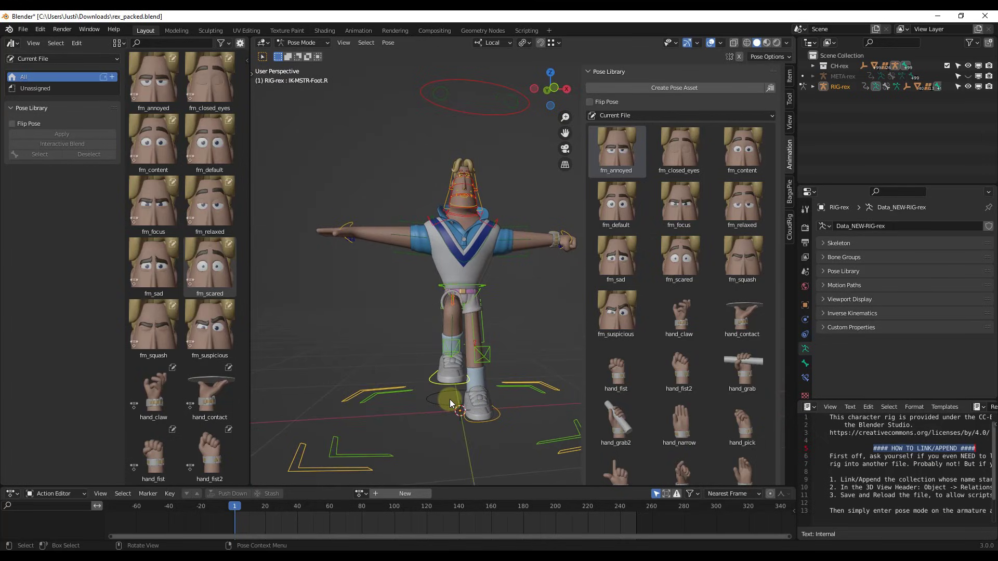
drag(409, 270, 519, 421)
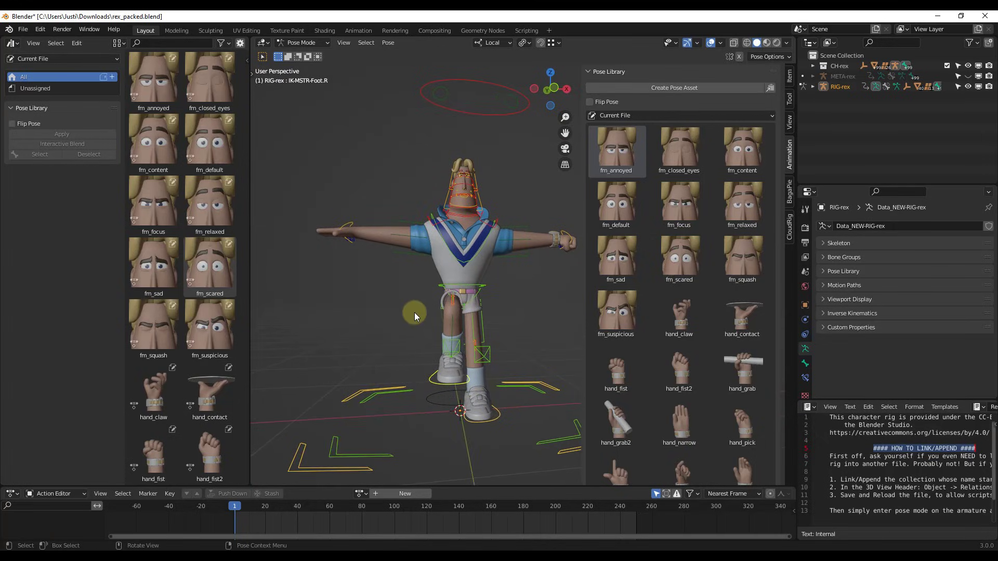
drag(425, 333, 472, 408)
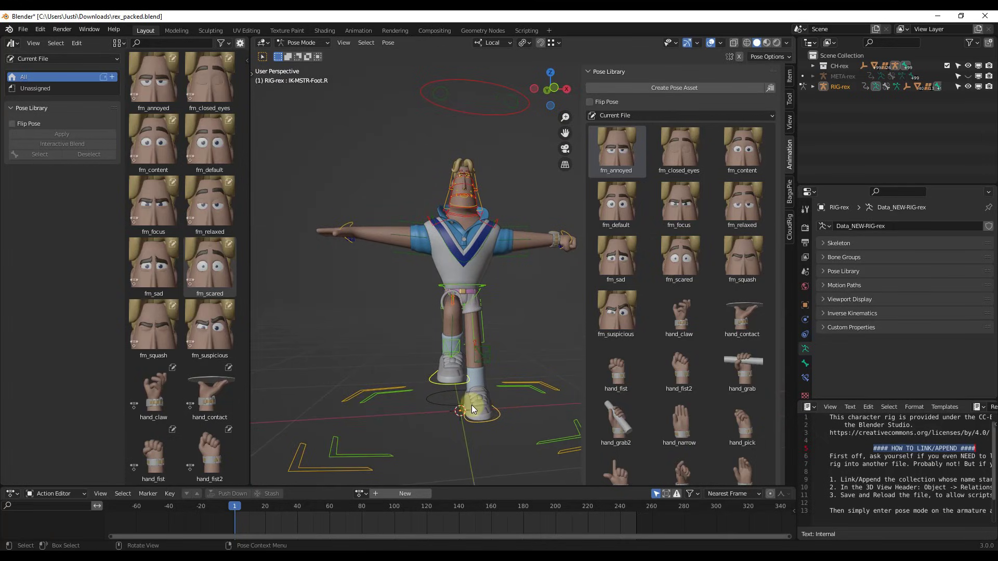
middle_drag(470, 405, 464, 401)
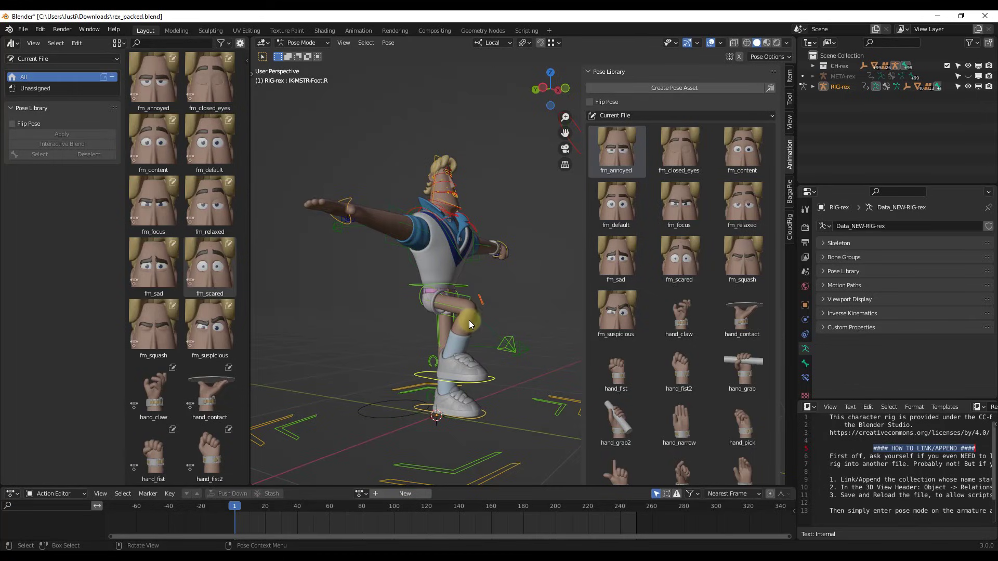
Create a pose asset from the raised-knee pose and find RIG-rex at the library's end.
click(697, 90)
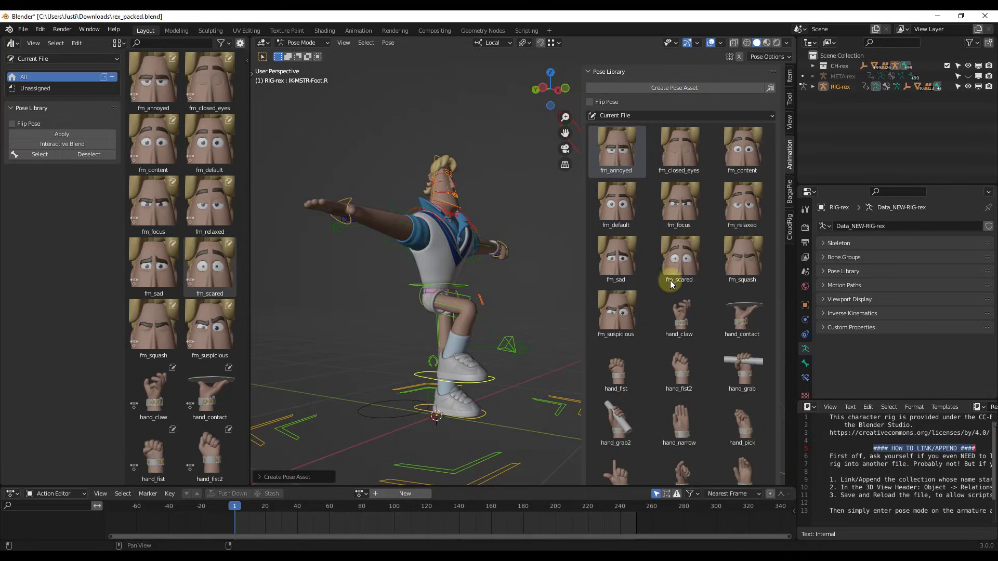
scroll(675, 286, down, 10)
scroll(691, 306, down, 3)
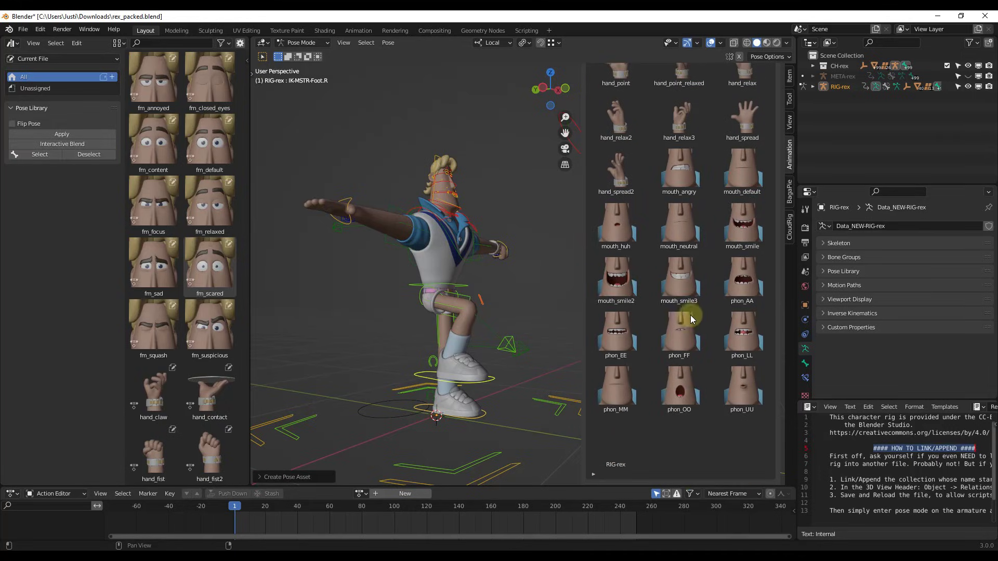
click(613, 441)
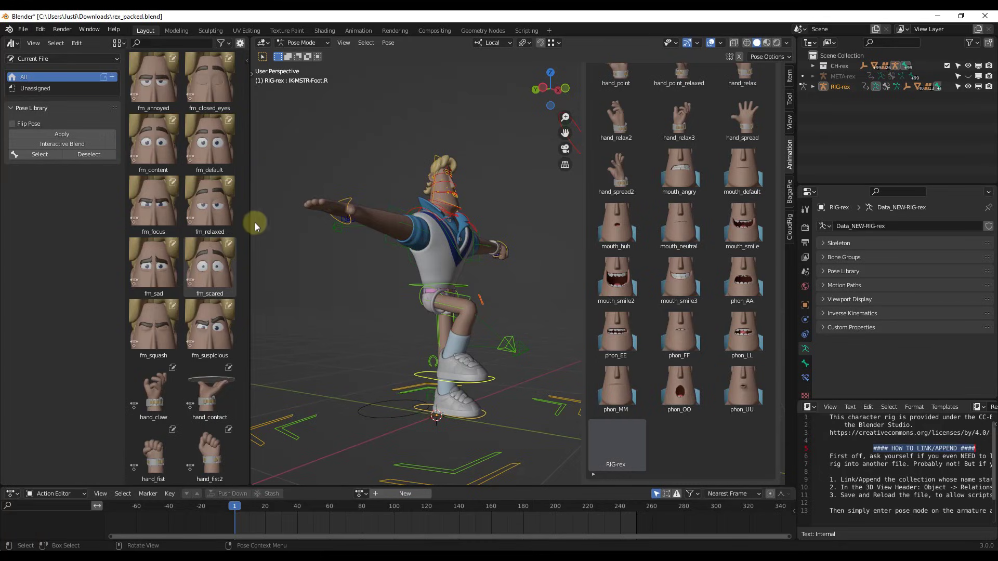
drag(250, 225, 275, 223)
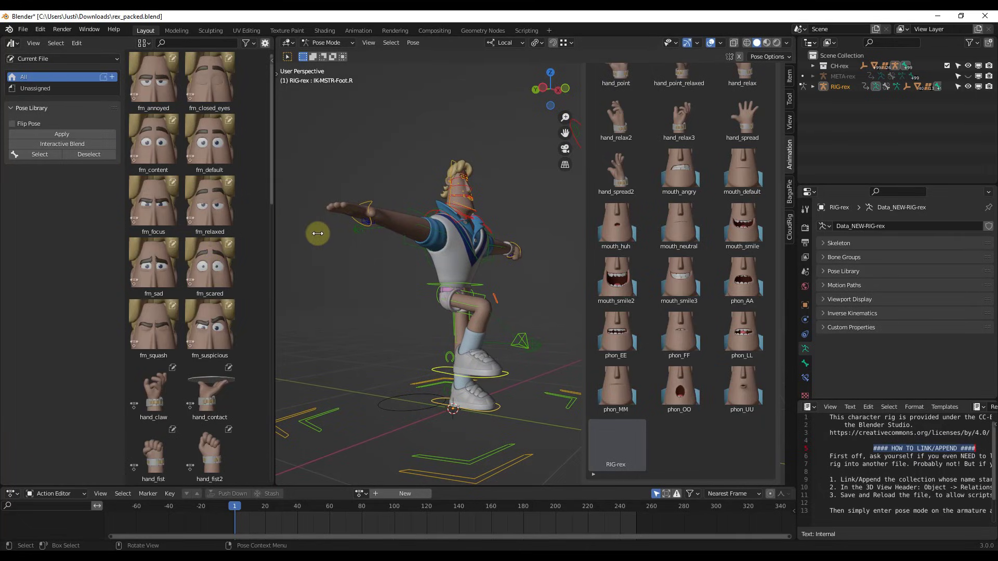
scroll(249, 270, down, 15)
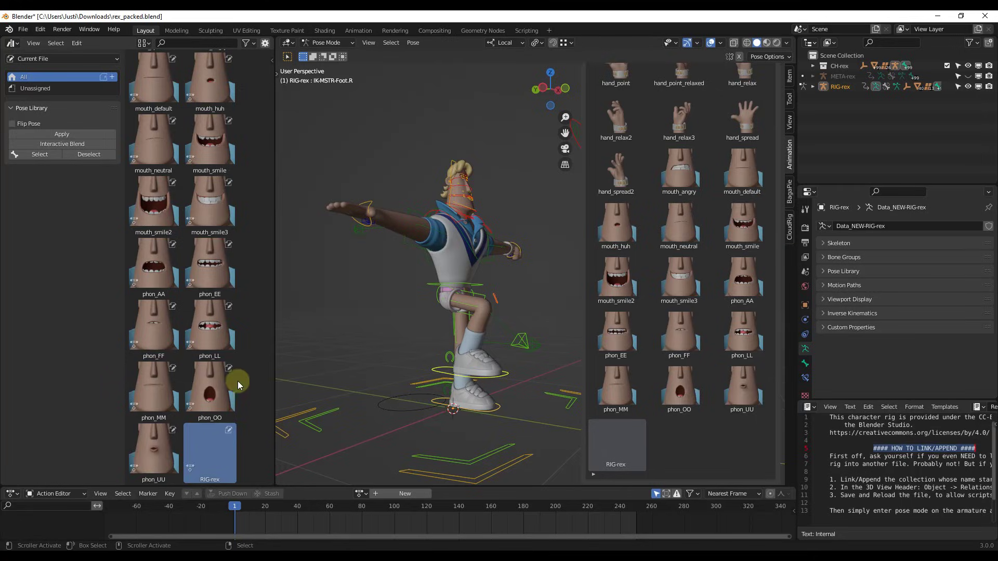
Rename the RIG-rex pose asset to Knee_Up in the asset details sidebar.
key(n)
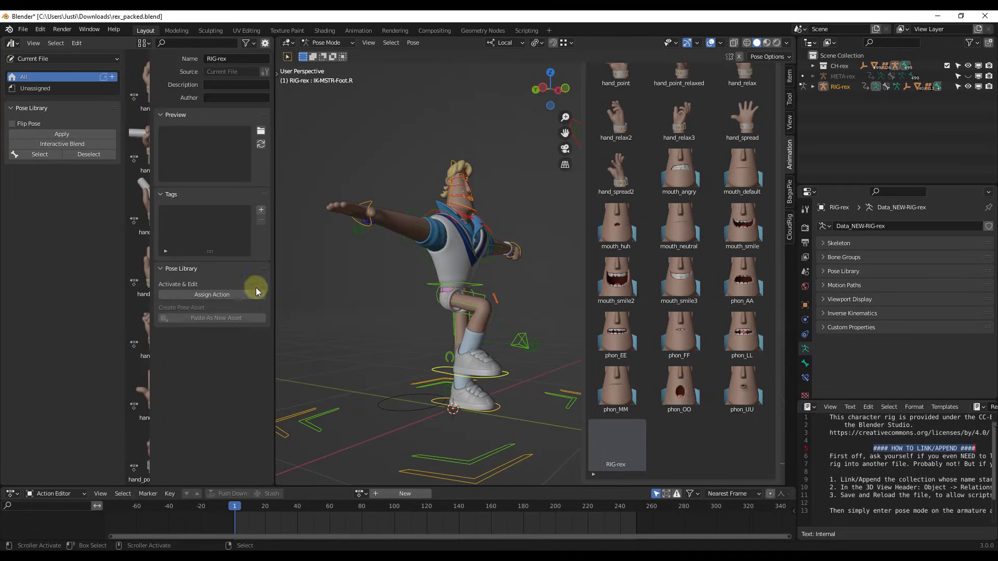
click(233, 58)
text(_)
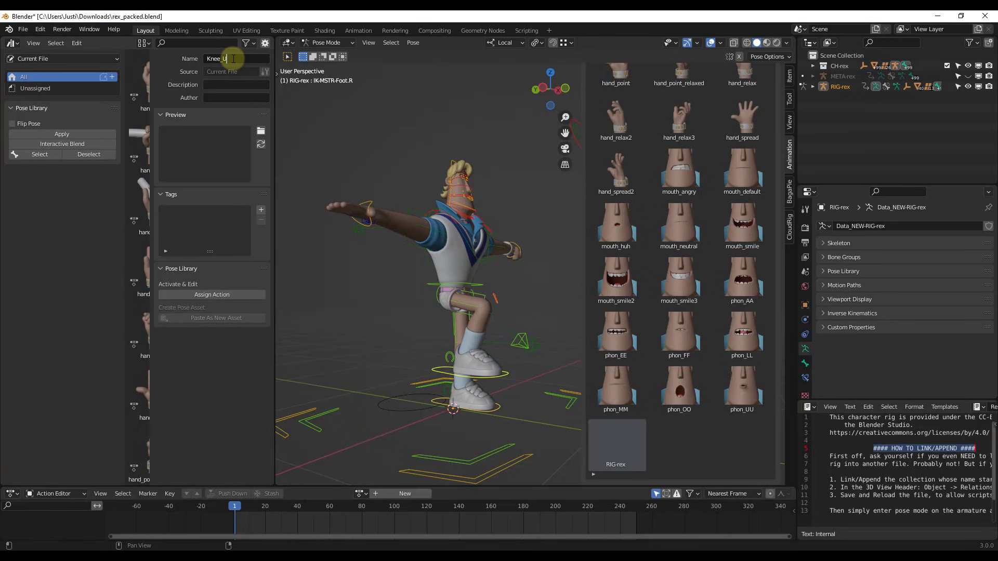
text(Up)
key(Return)
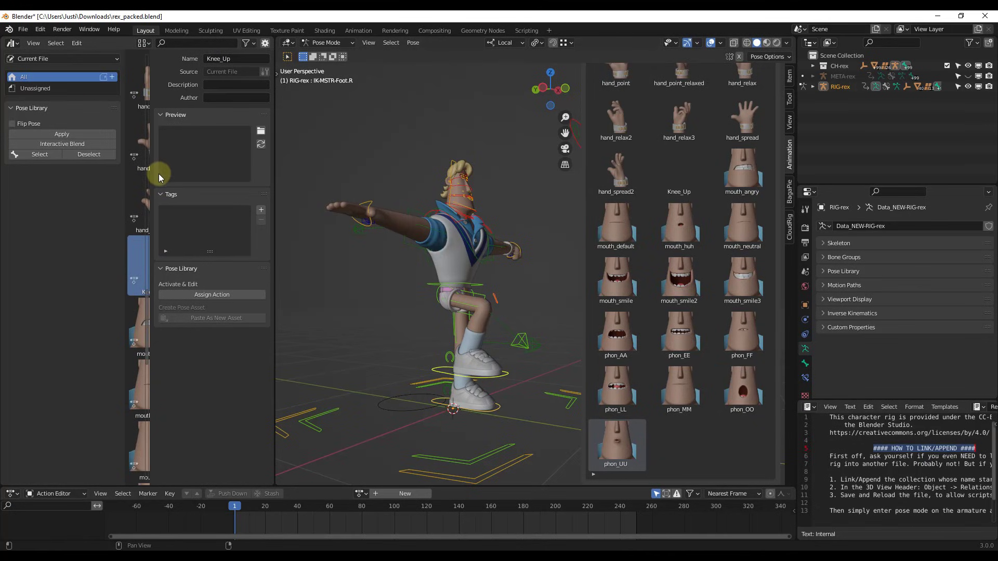
Apply Knee_Up to Rex, then set the raised foot back down.
key(n)
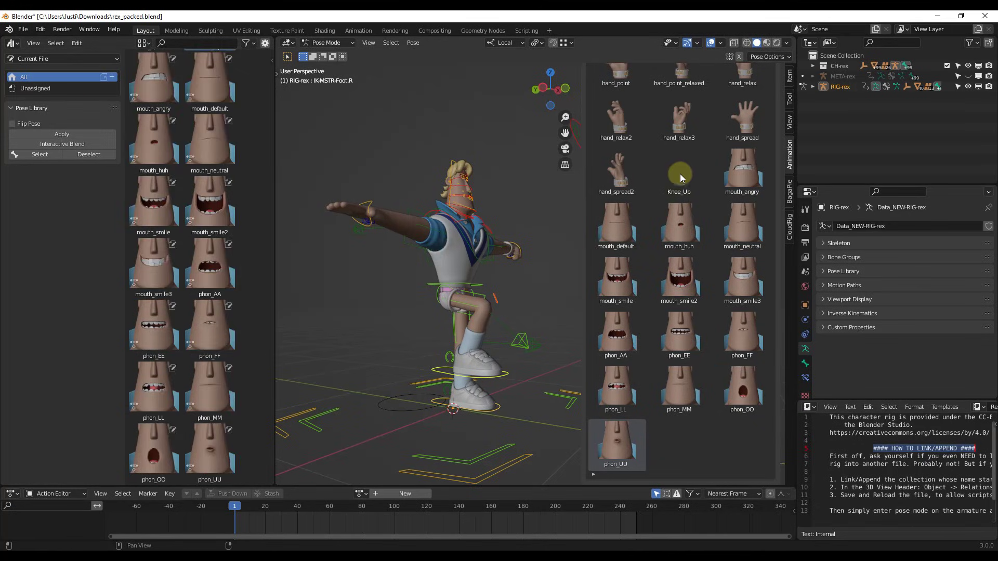
drag(680, 173, 494, 364)
scroll(494, 373, up, 4)
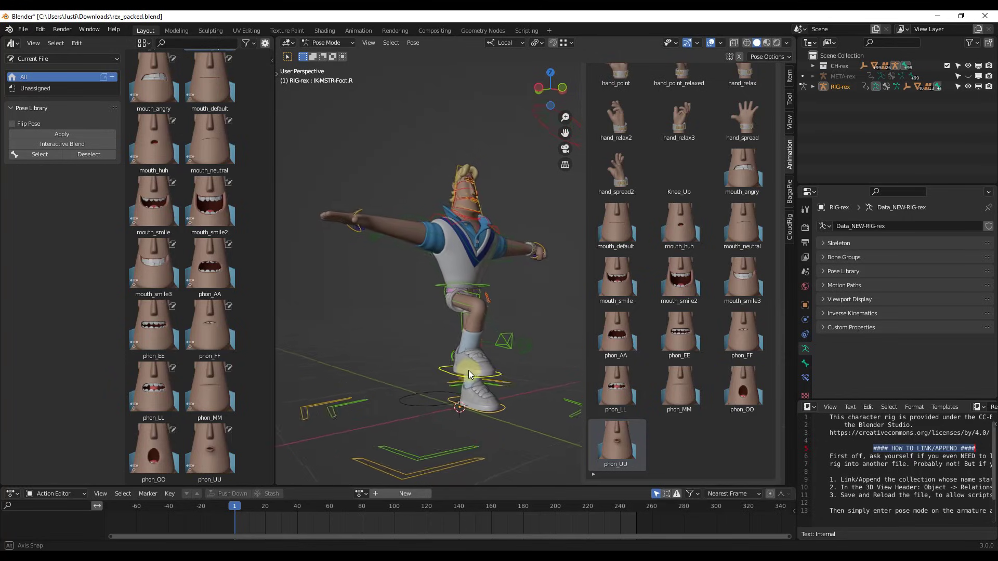
key(g)
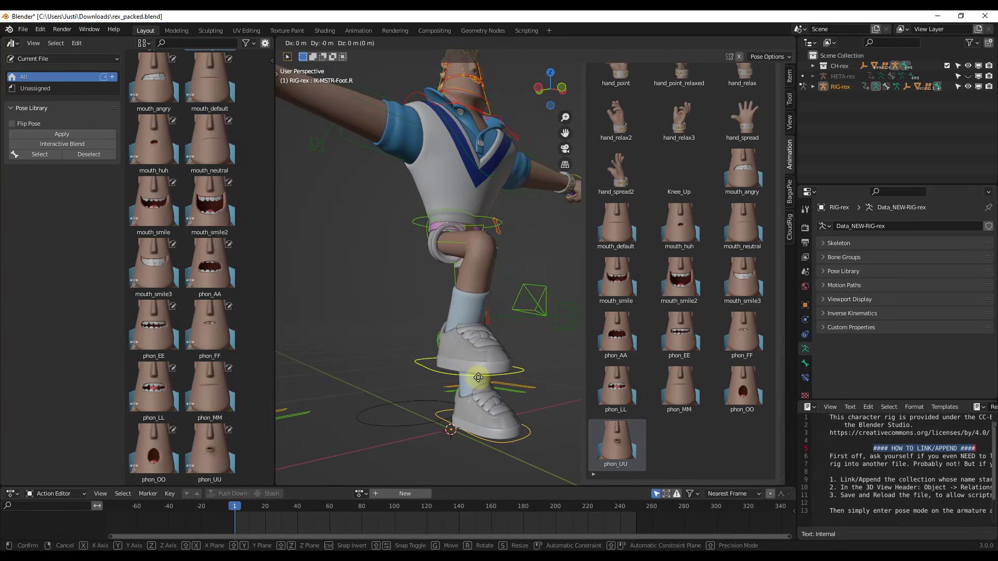
right_click(467, 363)
key(g)
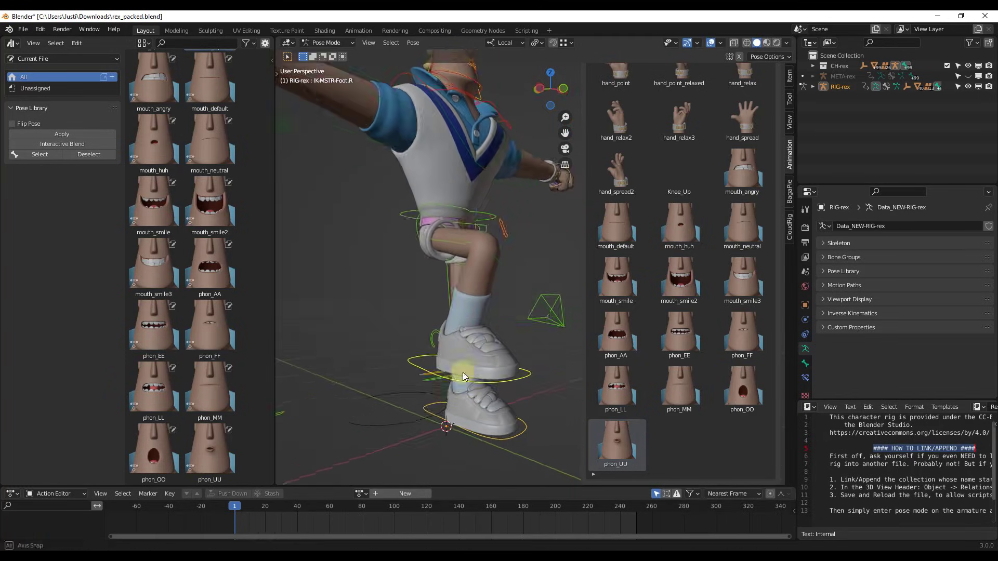
click(446, 452)
Fine-tune the foot height along local Z and box-select the leg bones.
key(g)
key(y)
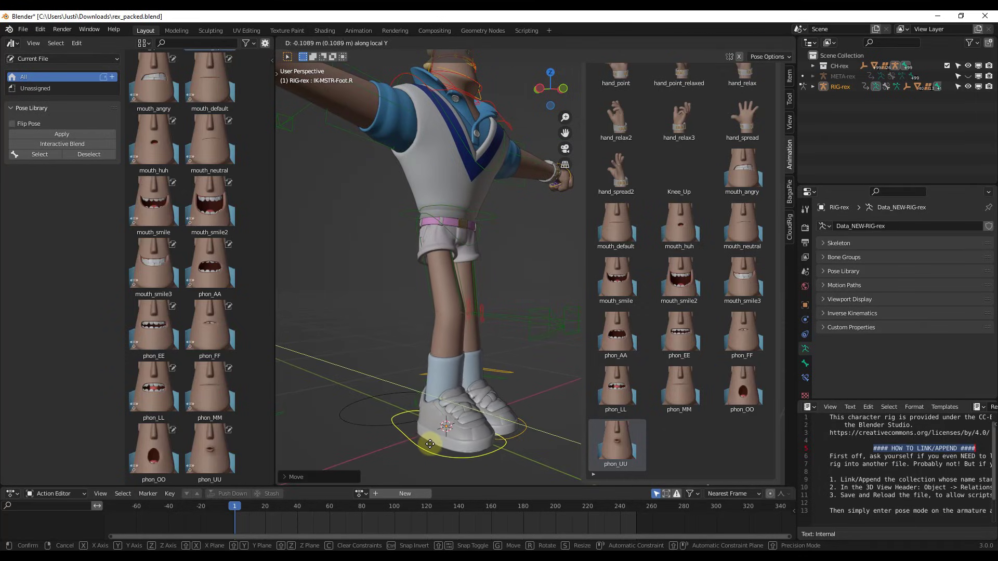
key(z)
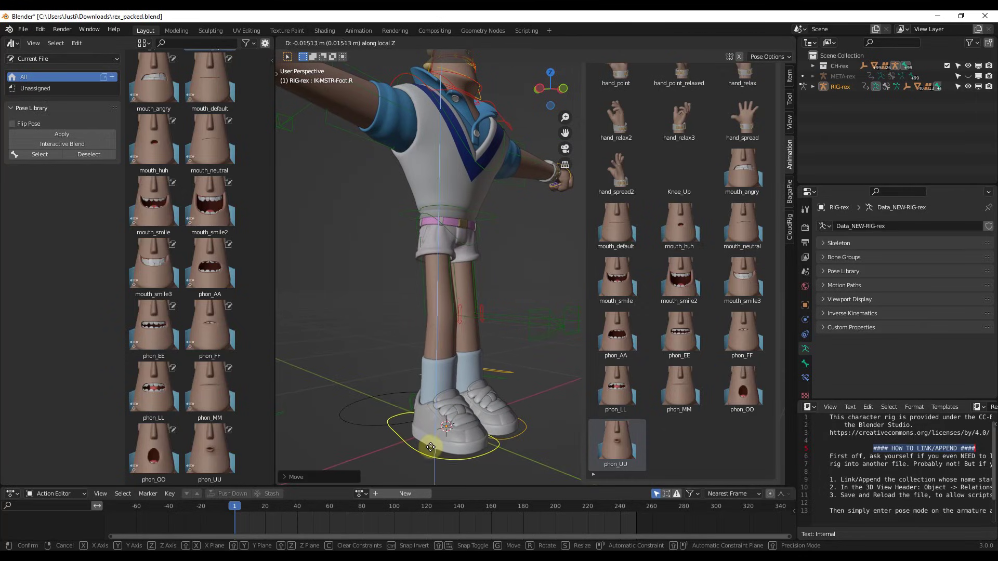
click(433, 449)
middle_drag(433, 449, 416, 364)
scroll(416, 364, down, 5)
drag(390, 293, 445, 451)
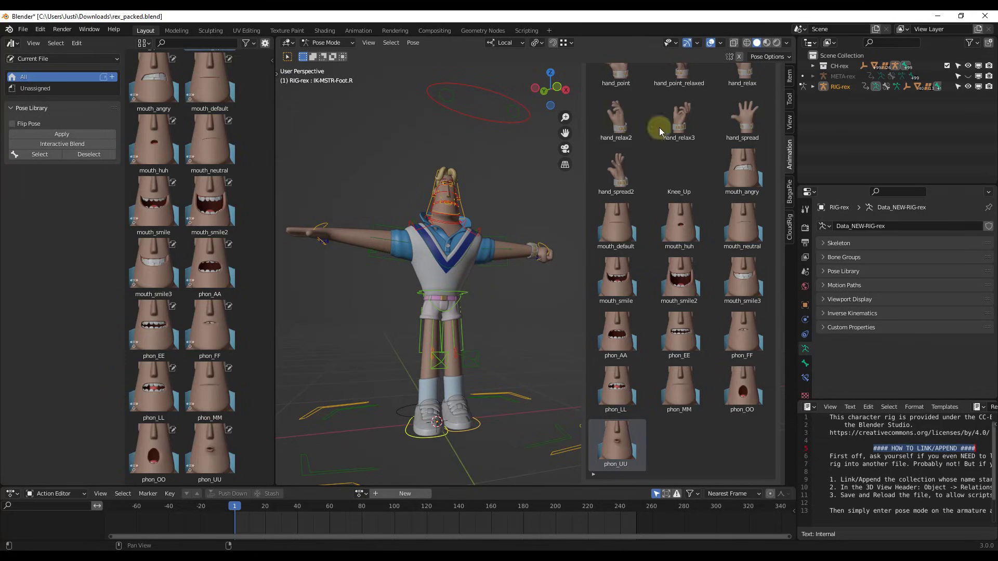
scroll(675, 140, up, 15)
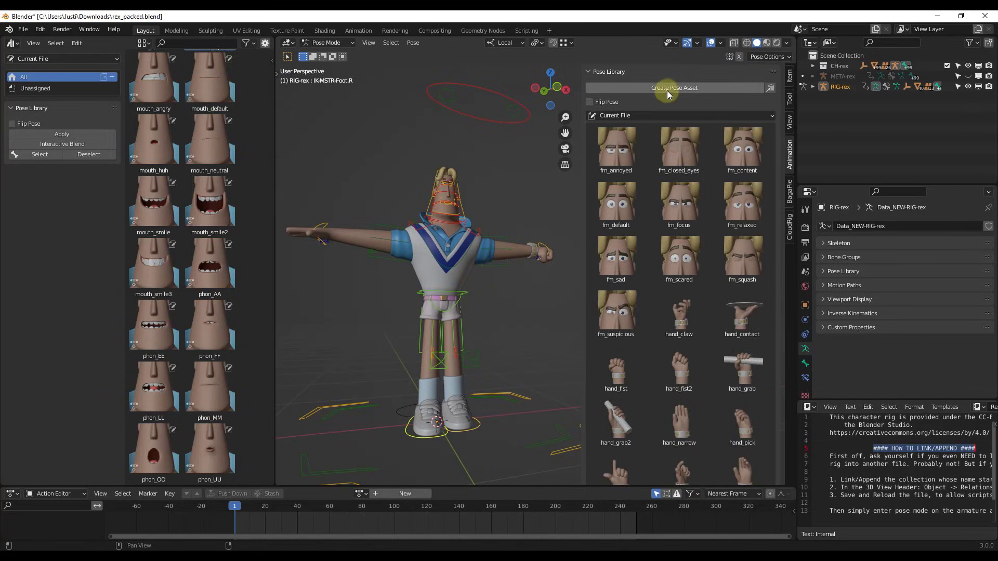
Create a pose asset from the lowered leg and name it Knee_Down.
click(669, 88)
scroll(196, 301, down, 2)
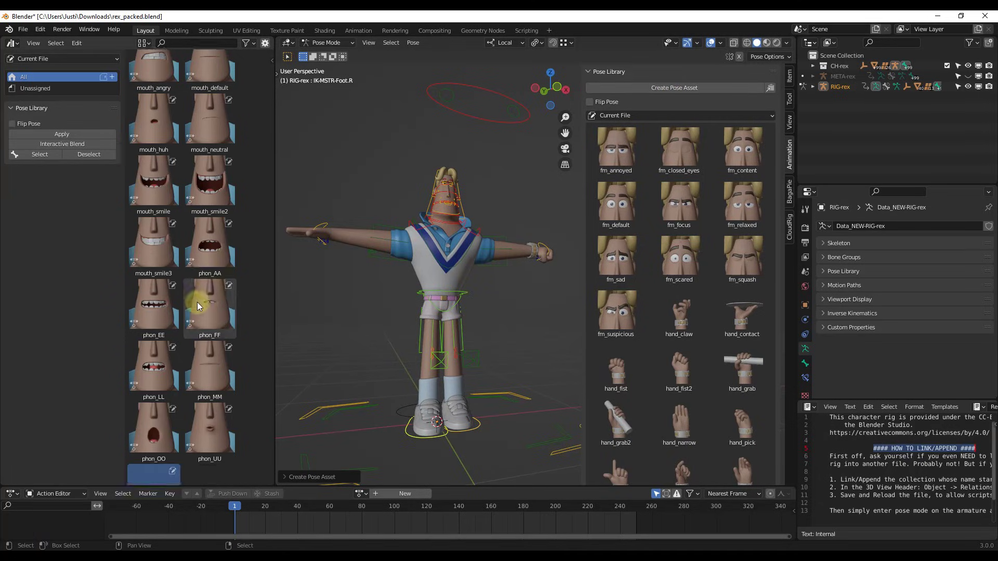
right_click(155, 457)
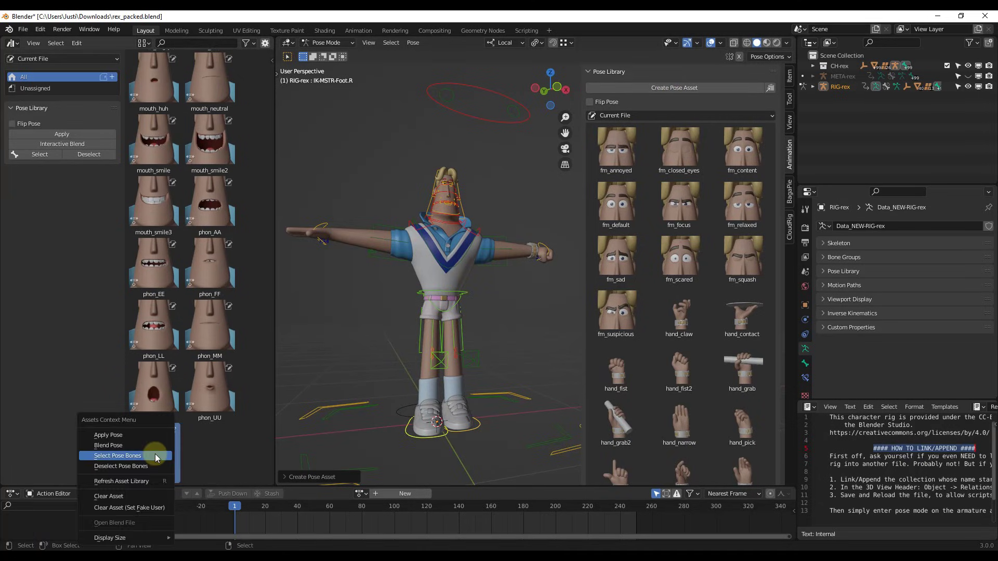
click(138, 448)
click(237, 59)
text(Kne)
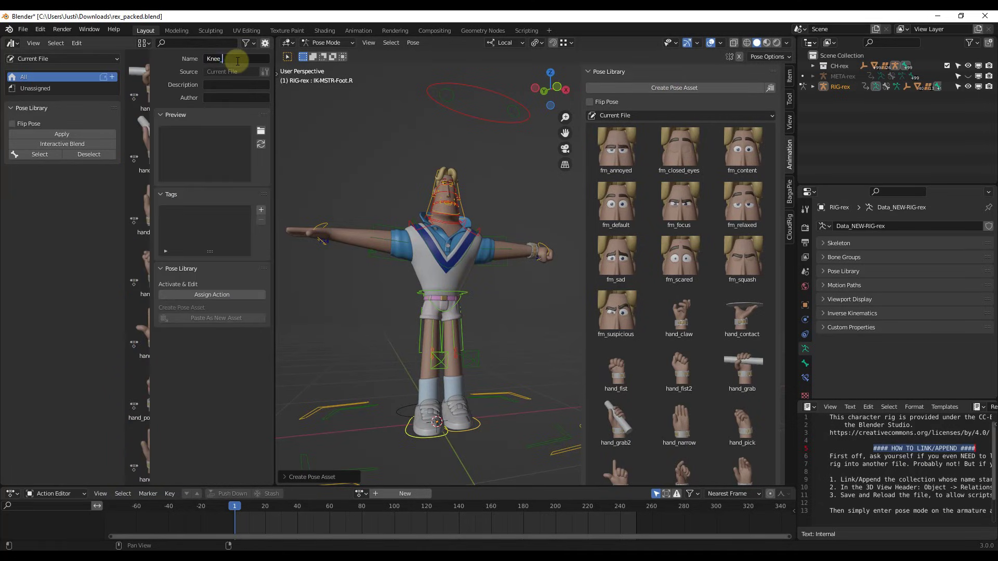
text(e_Down)
key(Return)
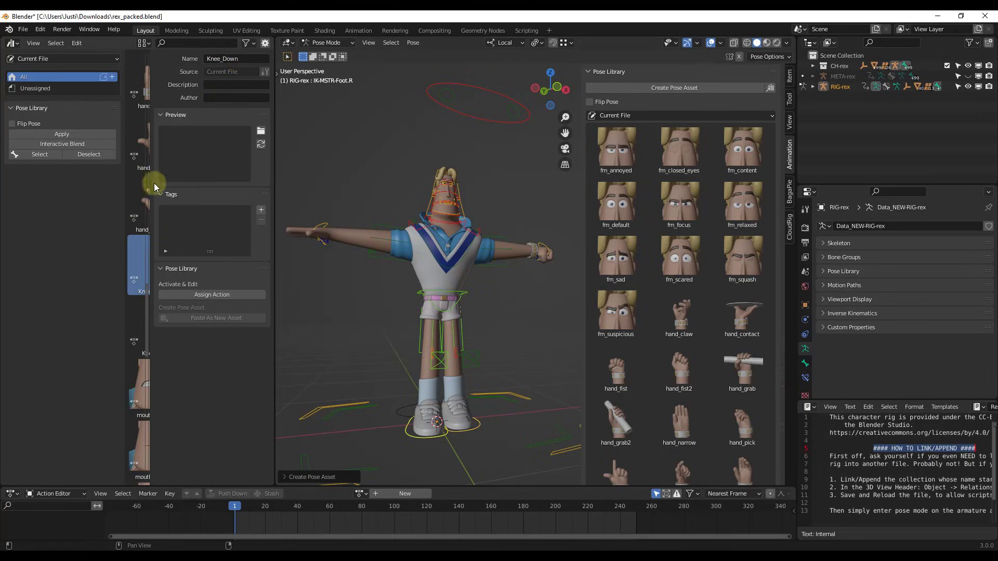
key(n)
scroll(169, 362, up, 5)
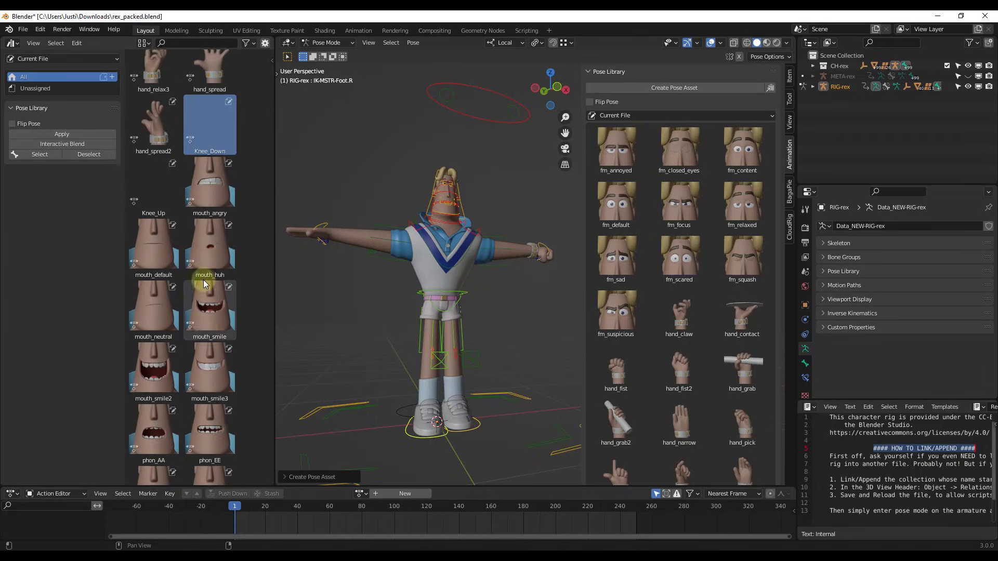
Apply the Knee_Up and then Knee_Down poses from the asset browser's Apply Pose option.
click(158, 270)
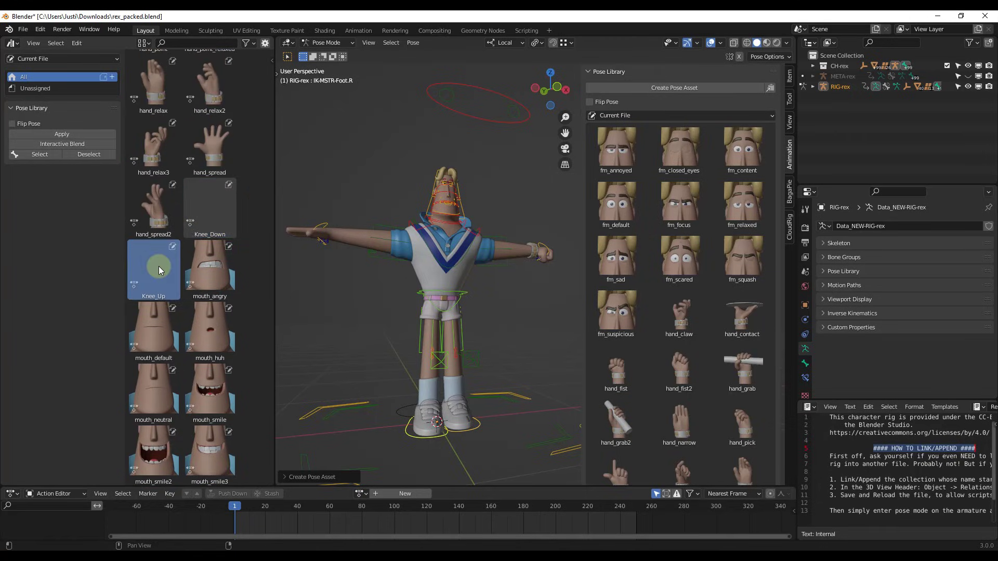
click(216, 217)
click(156, 271)
click(205, 218)
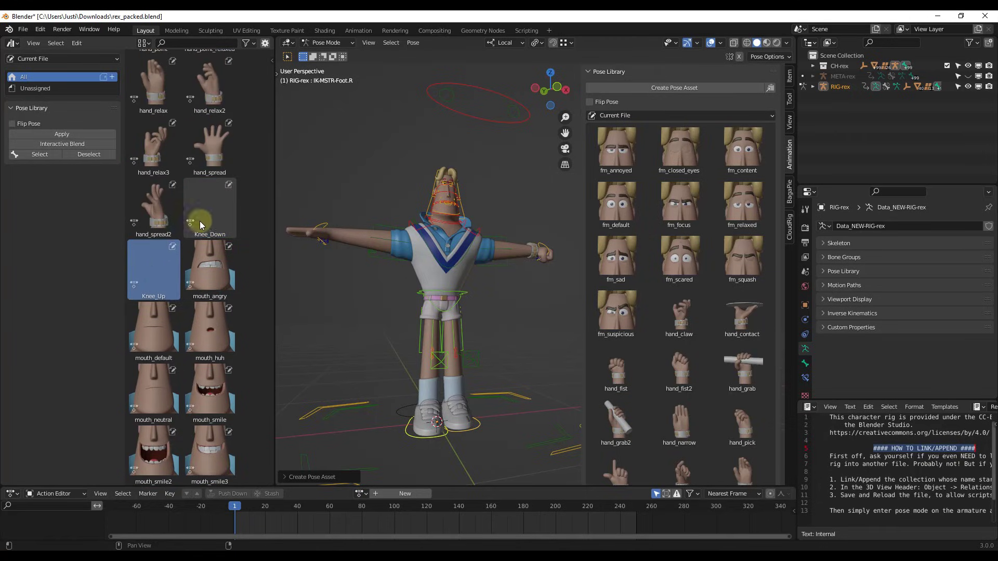
click(151, 268)
click(209, 210)
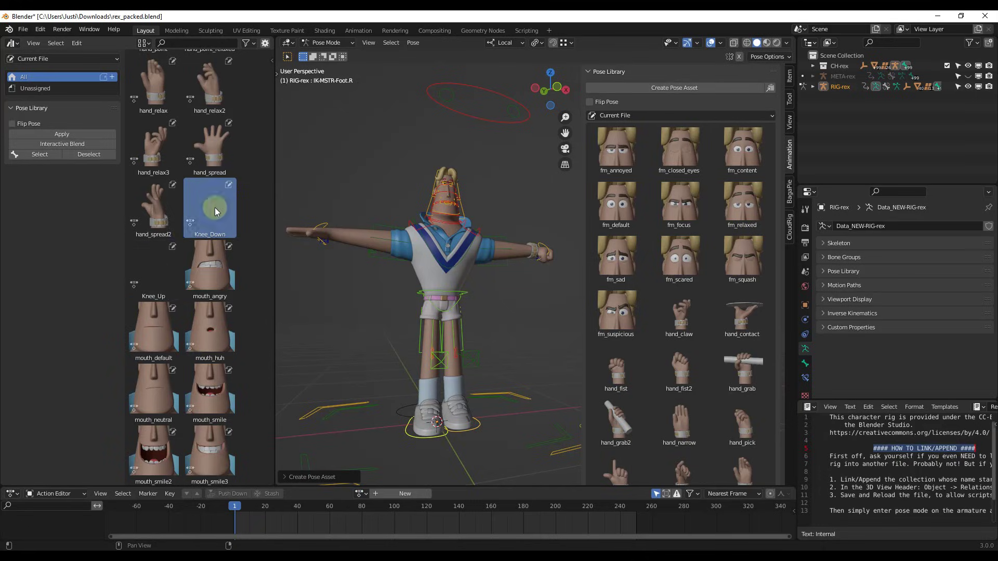
click(153, 281)
right_click(154, 279)
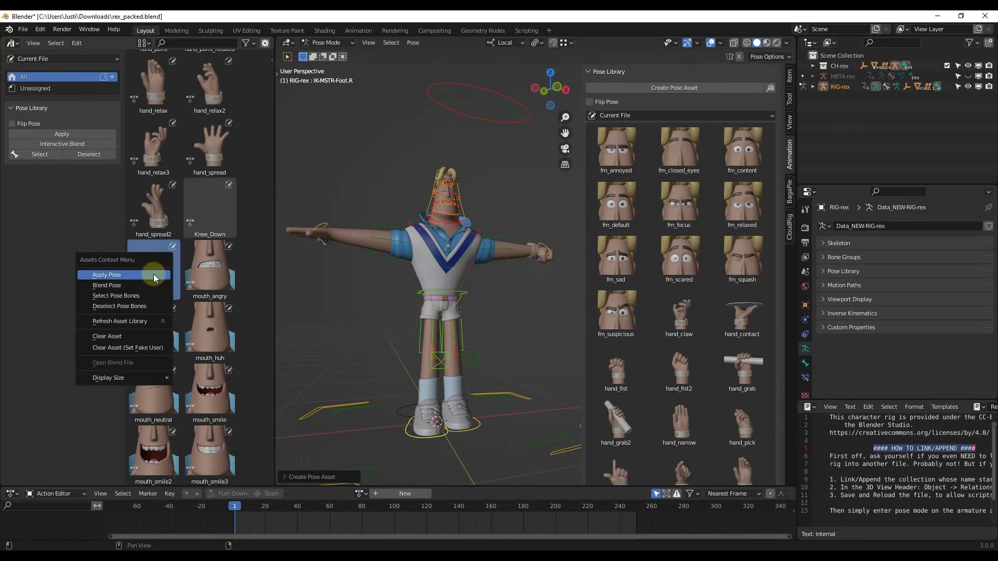
click(154, 278)
right_click(210, 190)
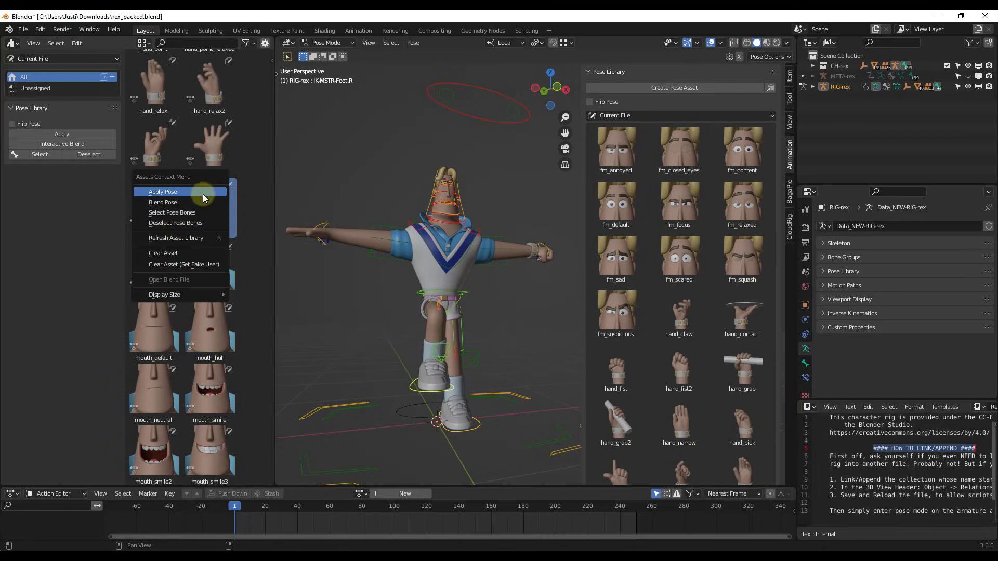
click(206, 192)
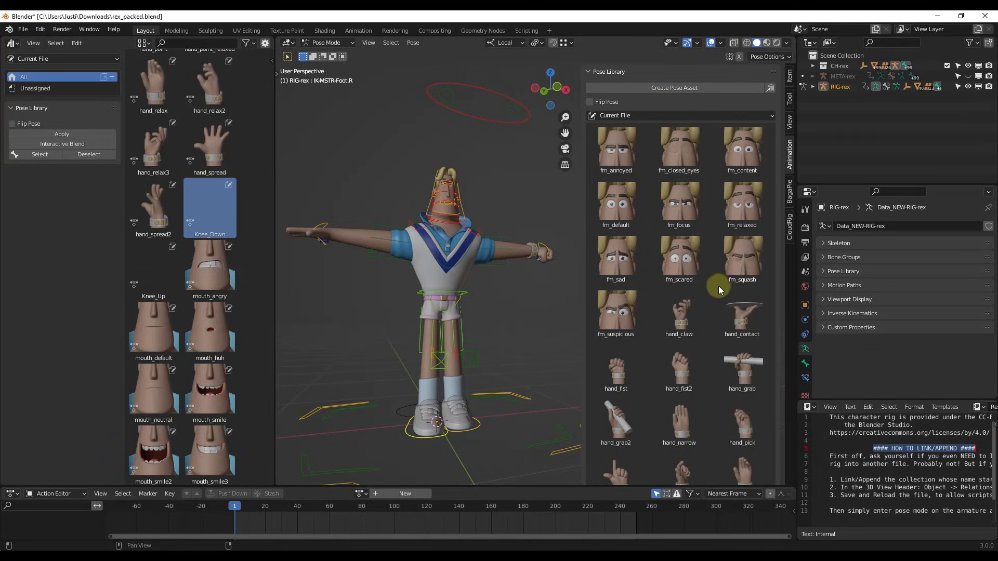
Apply Knee_Down from the Pose Library, then gradually blend Knee_Up onto the right leg.
scroll(723, 307, down, 8)
scroll(717, 314, down, 3)
click(675, 168)
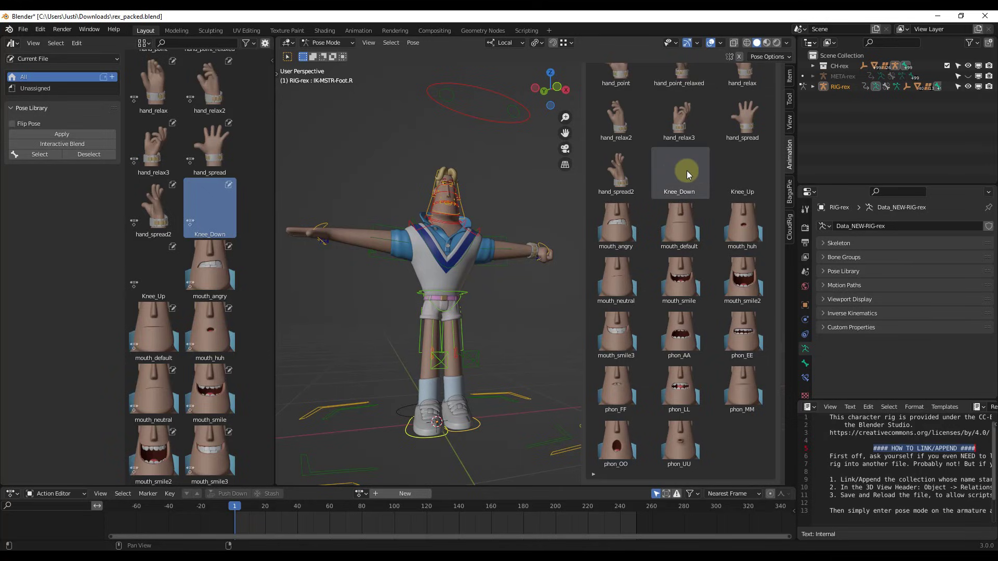
click(673, 170)
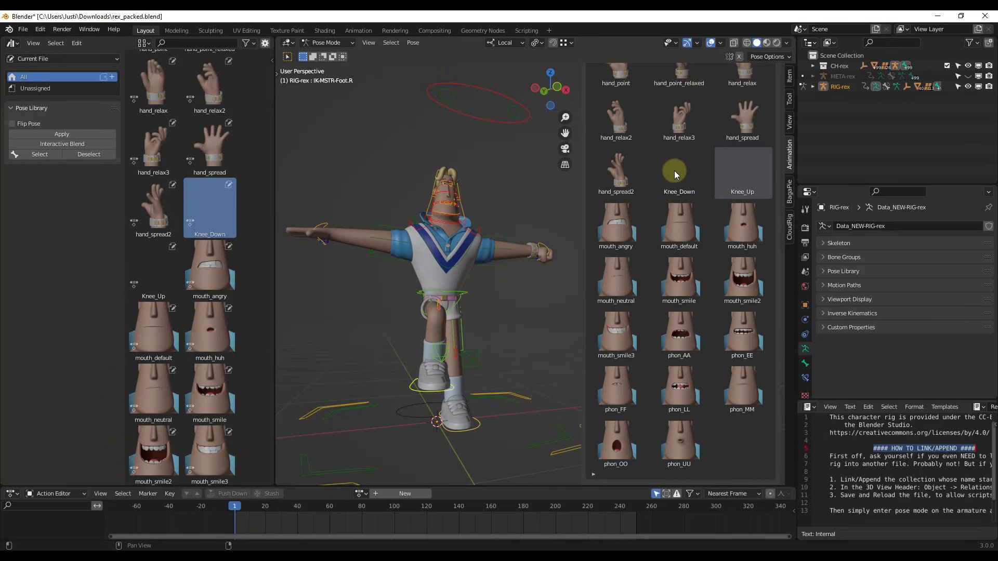
middle_drag(302, 384, 426, 382)
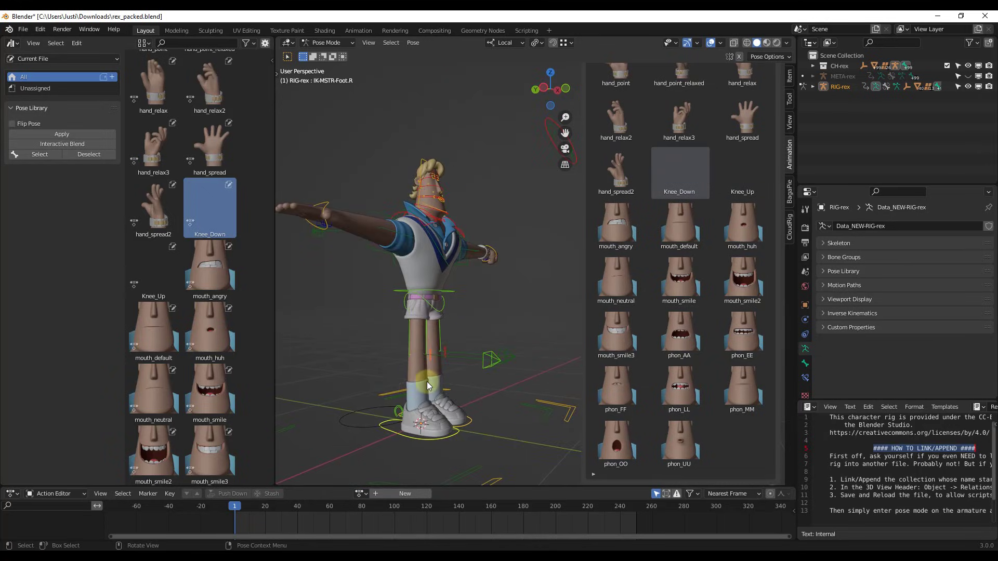
scroll(423, 384, up, 3)
click(413, 454)
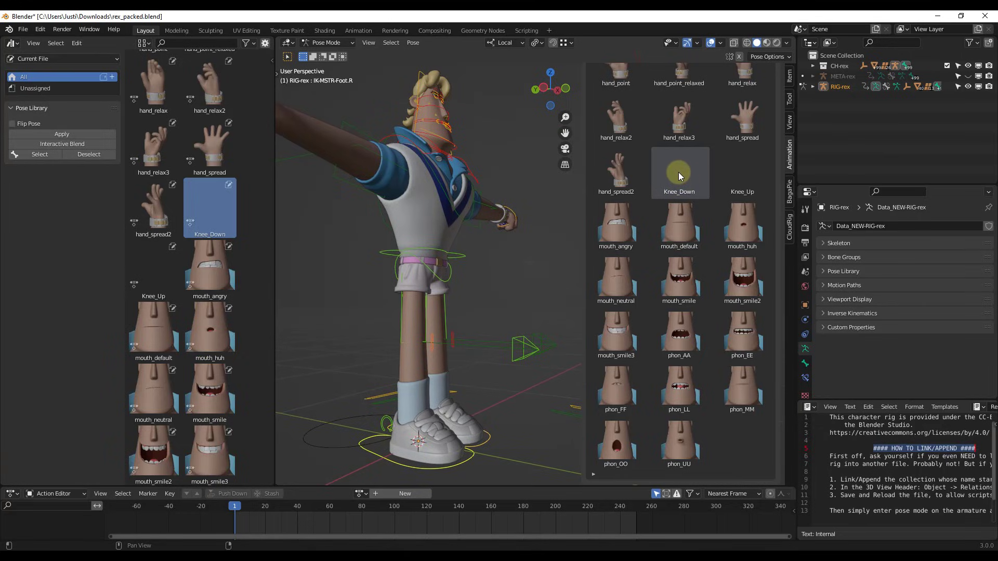
mouse_move(739, 173)
mouse_down()
mouse_move(701, 172)
mouse_move(892, 168)
mouse_move(704, 172)
mouse_move(866, 160)
mouse_move(828, 172)
mouse_move(740, 171)
mouse_move(875, 180)
mouse_move(804, 196)
mouse_move(873, 187)
mouse_move(790, 190)
mouse_move(930, 189)
mouse_move(905, 189)
mouse_move(981, 312)
mouse_move(769, 205)
mouse_move(918, 196)
mouse_move(743, 223)
mouse_move(806, 206)
mouse_move(941, 205)
mouse_move(668, 245)
mouse_up()
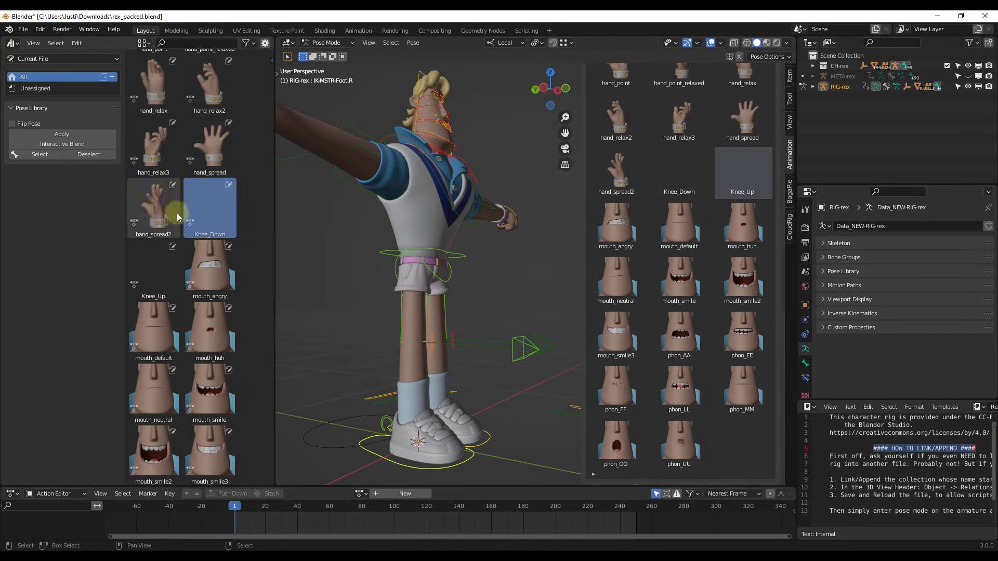
Interactively blend the Knee_Down and Knee_Up poses, leaving both legs straight.
click(57, 145)
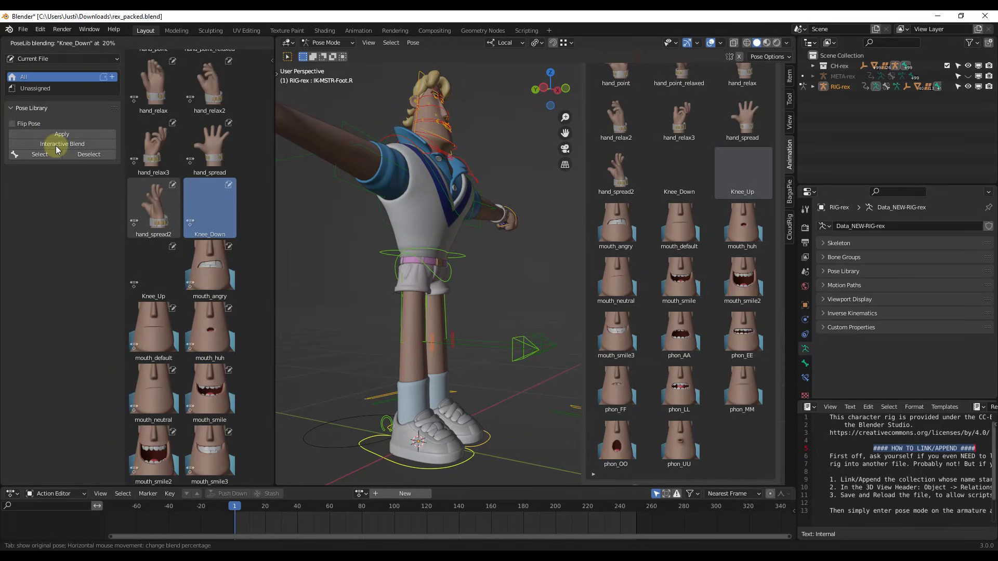
click(52, 144)
click(211, 226)
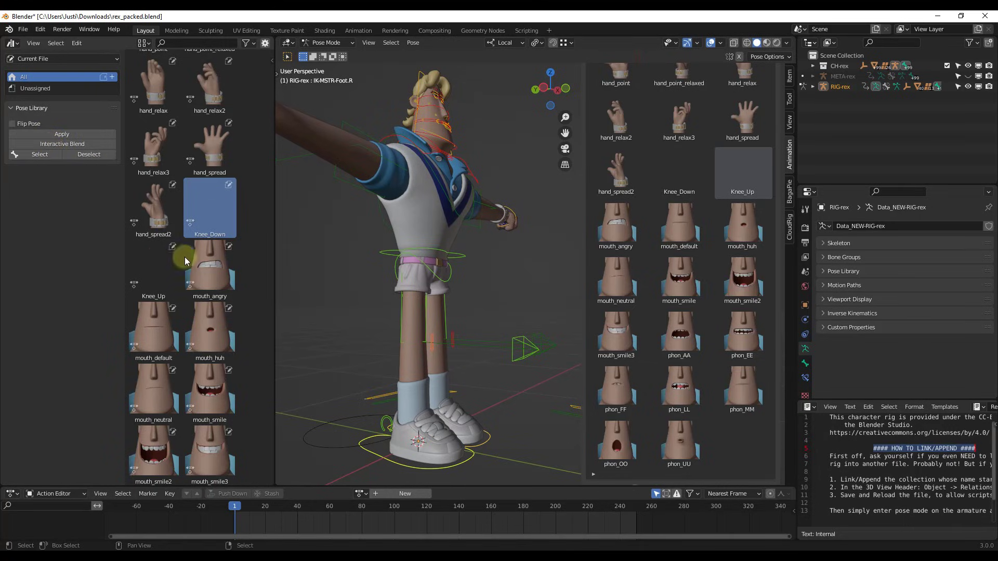
click(154, 269)
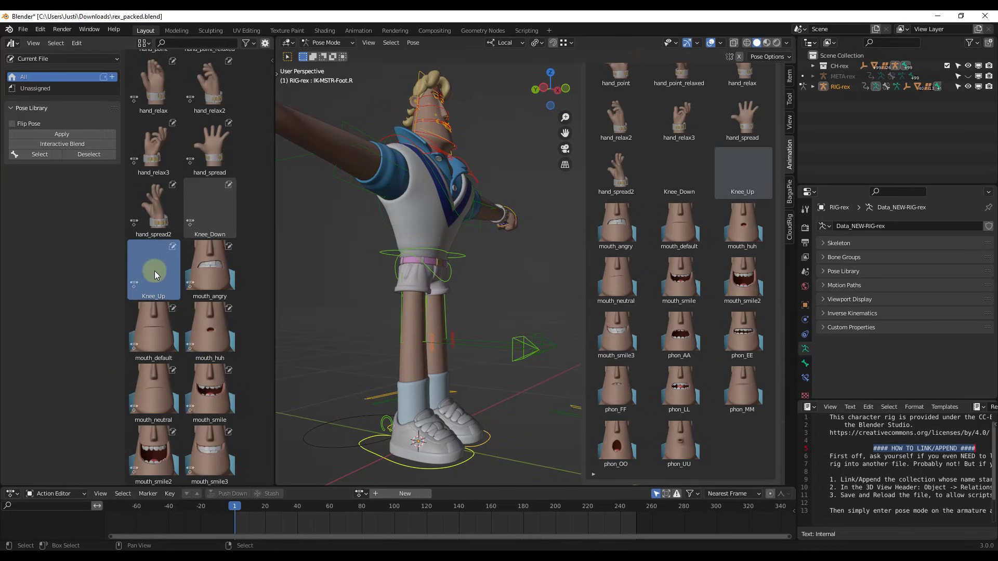
click(70, 144)
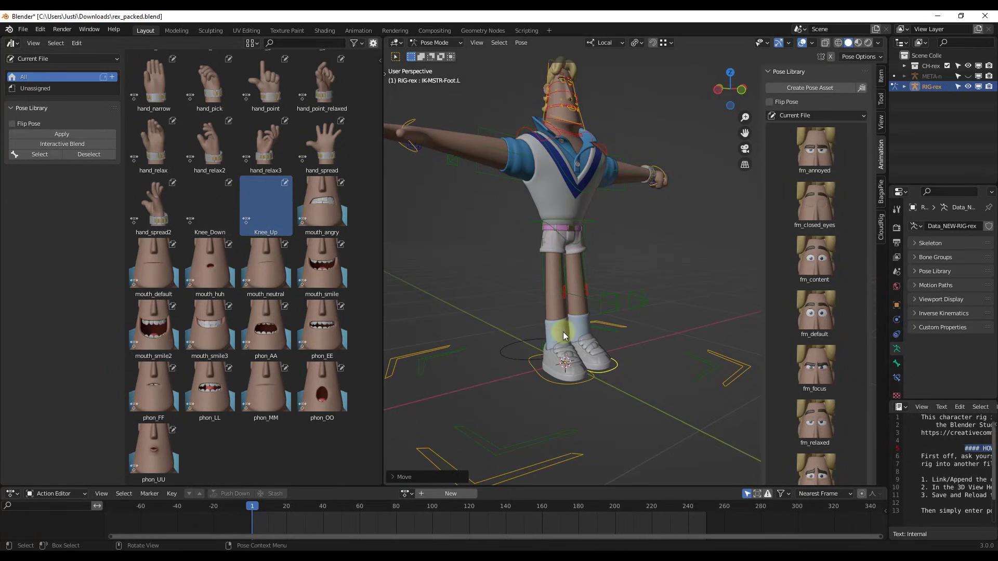
scroll(637, 300, down, 1)
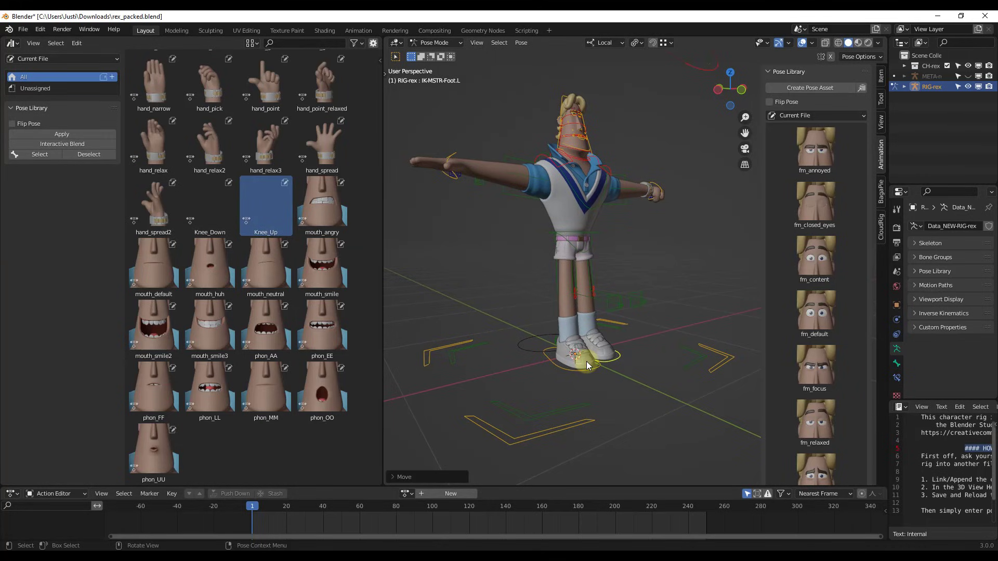
In Object Mode, add a new camera and frame its view on the rig's shoe.
click(437, 43)
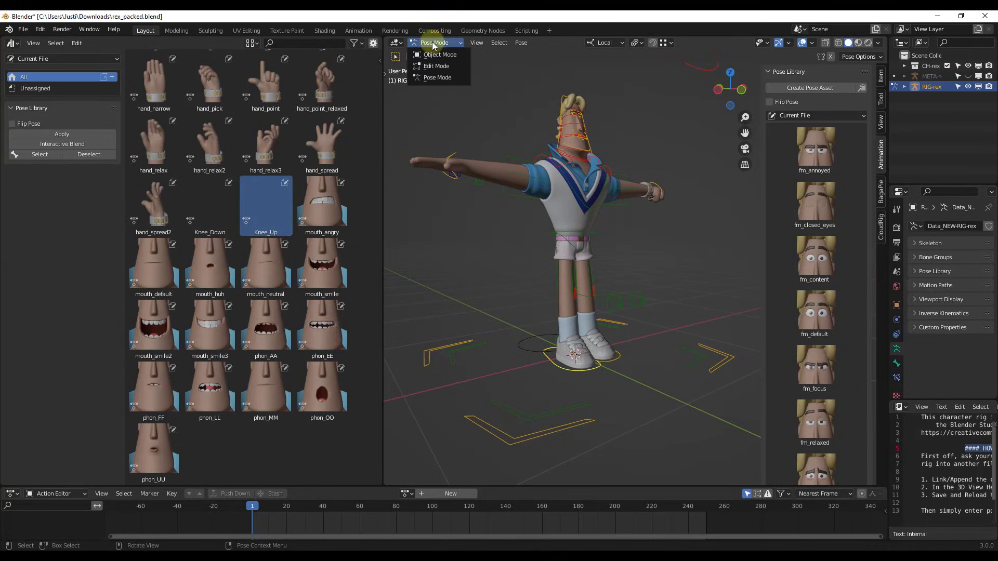
click(434, 52)
key(shift+a)
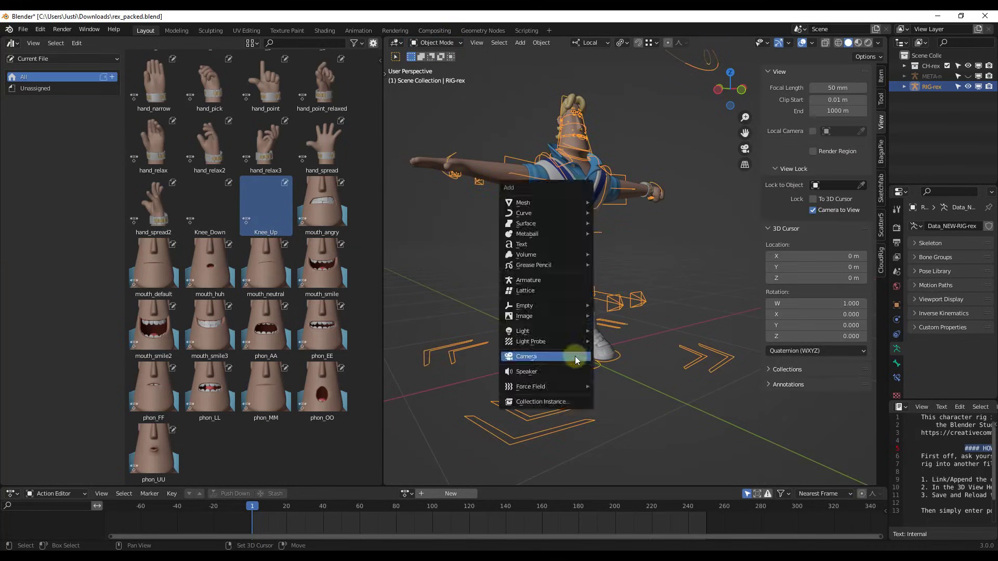
click(575, 357)
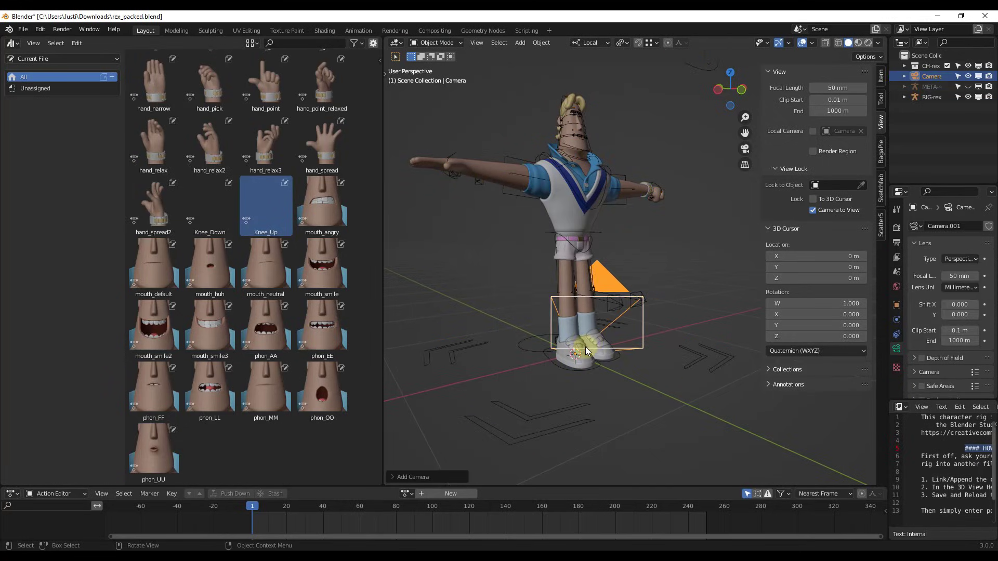
key(KP_0)
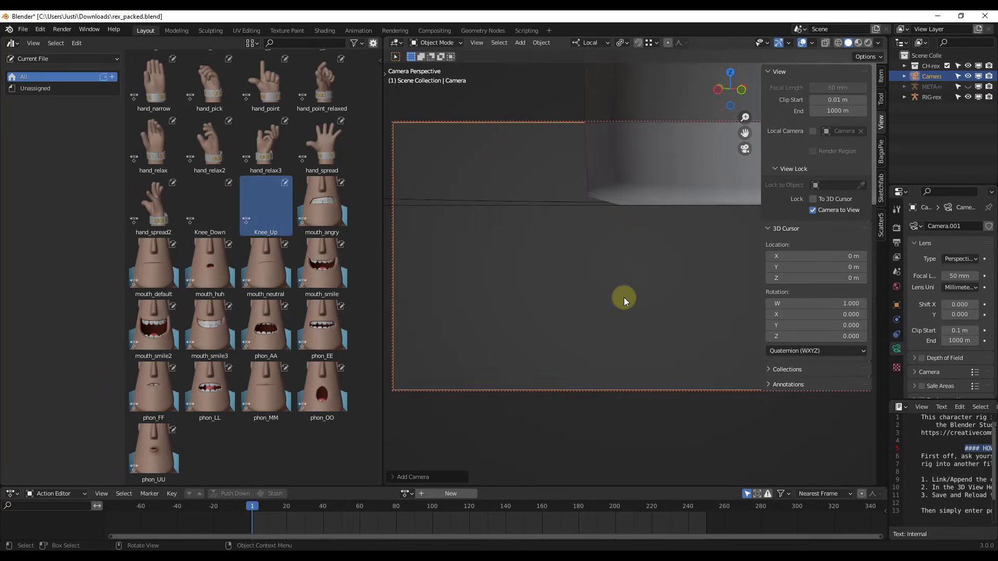
middle_drag(624, 296, 634, 338)
scroll(625, 250, down, 5)
Back in Pose Mode, move the left foot IK control along local Y, about 0.31 m forward.
click(639, 343)
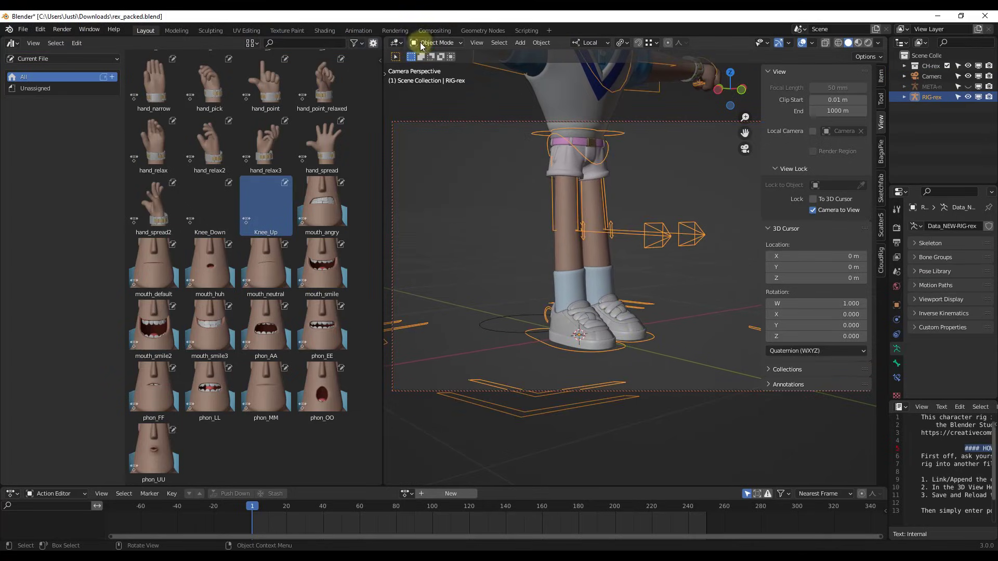
click(436, 43)
click(437, 77)
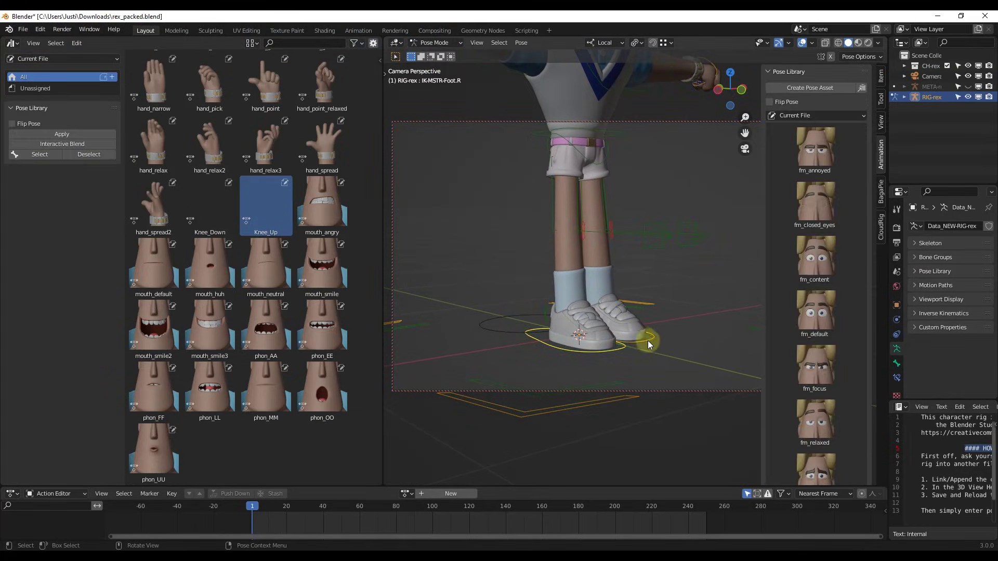
click(648, 343)
key(g)
key(y)
key(y)
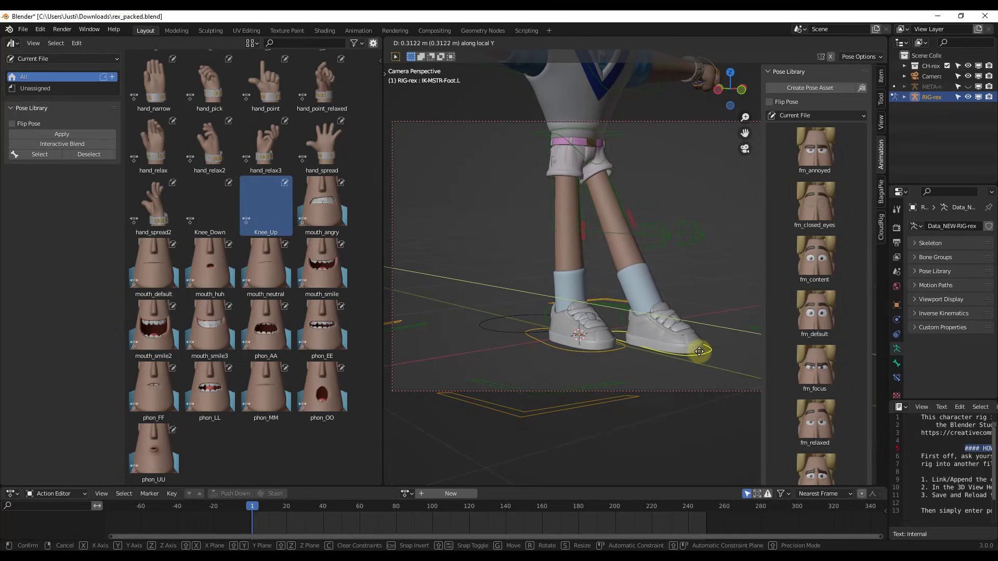
click(702, 352)
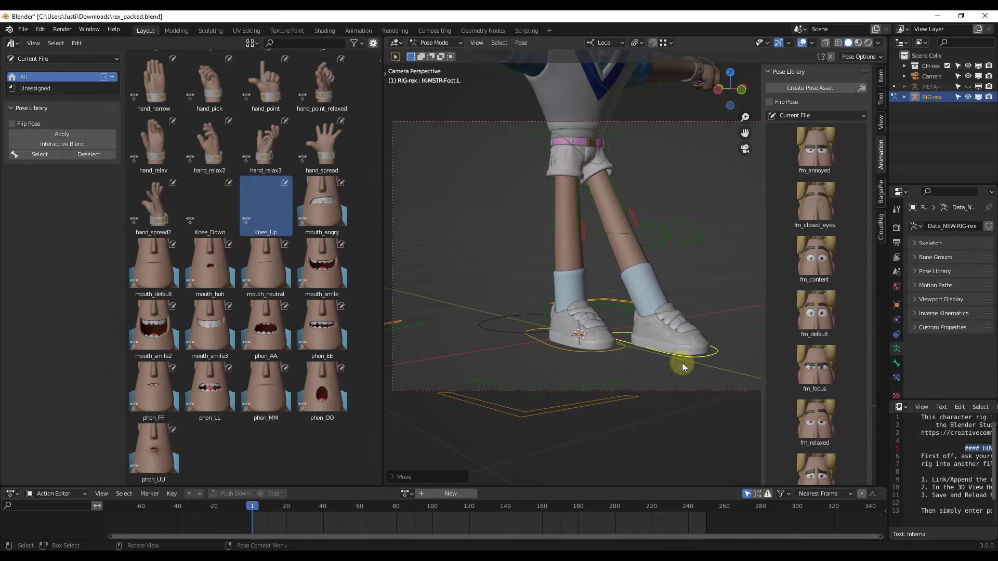
middle_drag(679, 363, 597, 286)
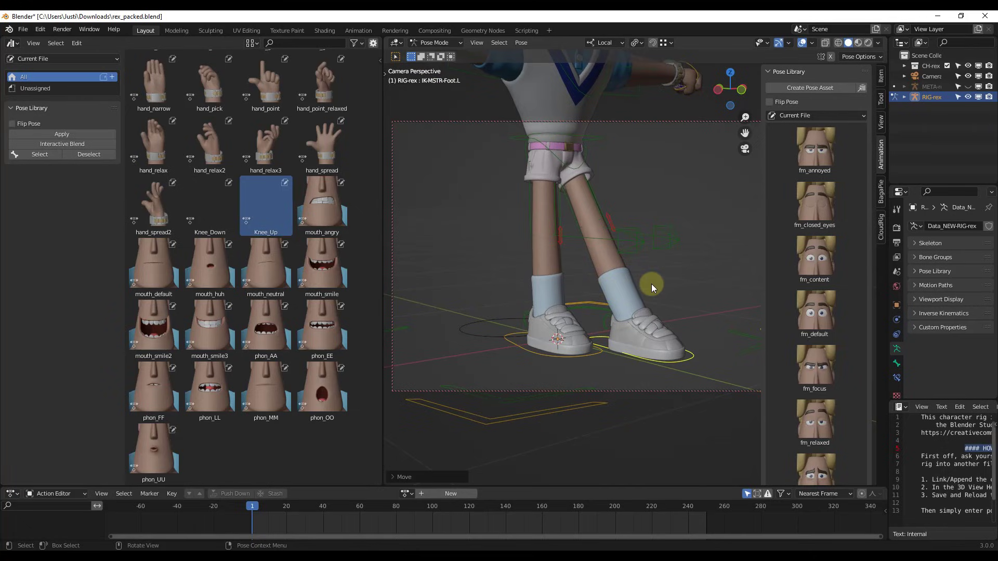
Save the current pose as a pose asset and rename RIG-rex.001 to Leg_LeftOut.
click(807, 88)
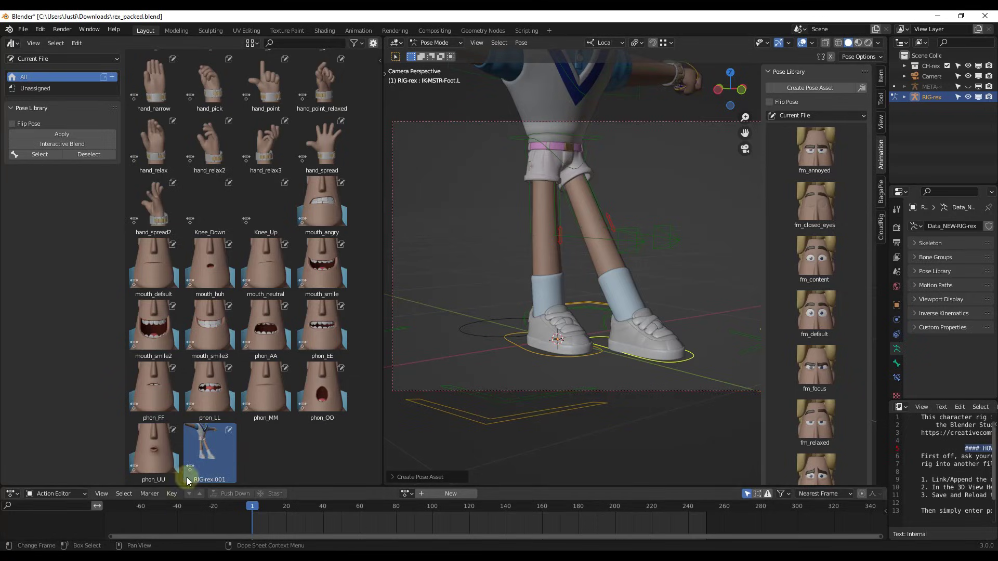
click(204, 445)
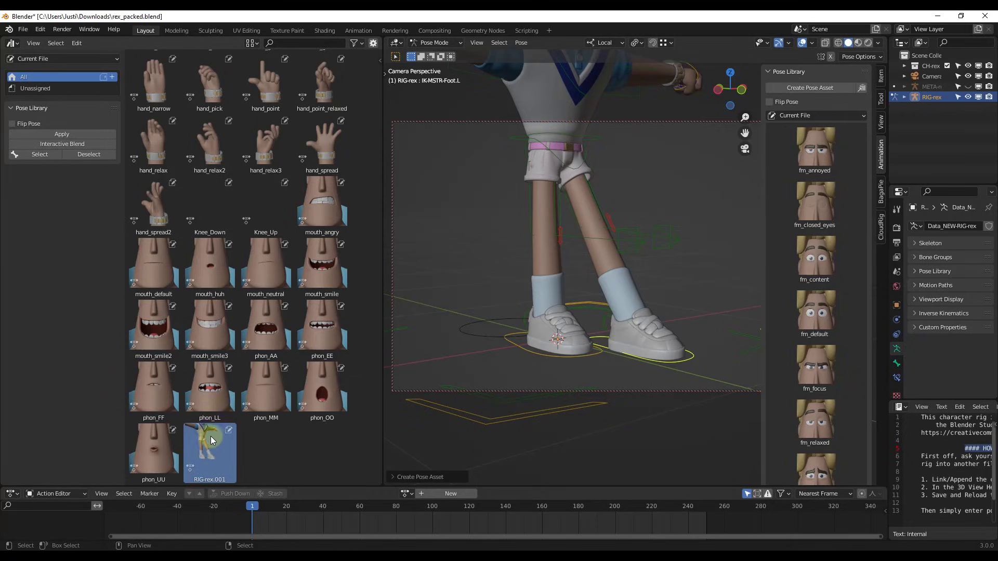
click(23, 78)
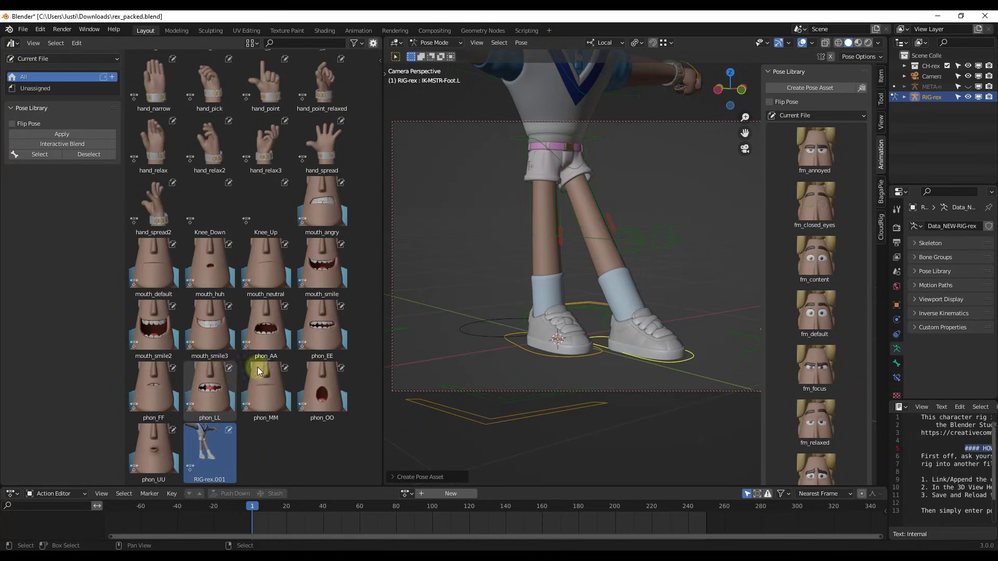
click(373, 44)
click(345, 59)
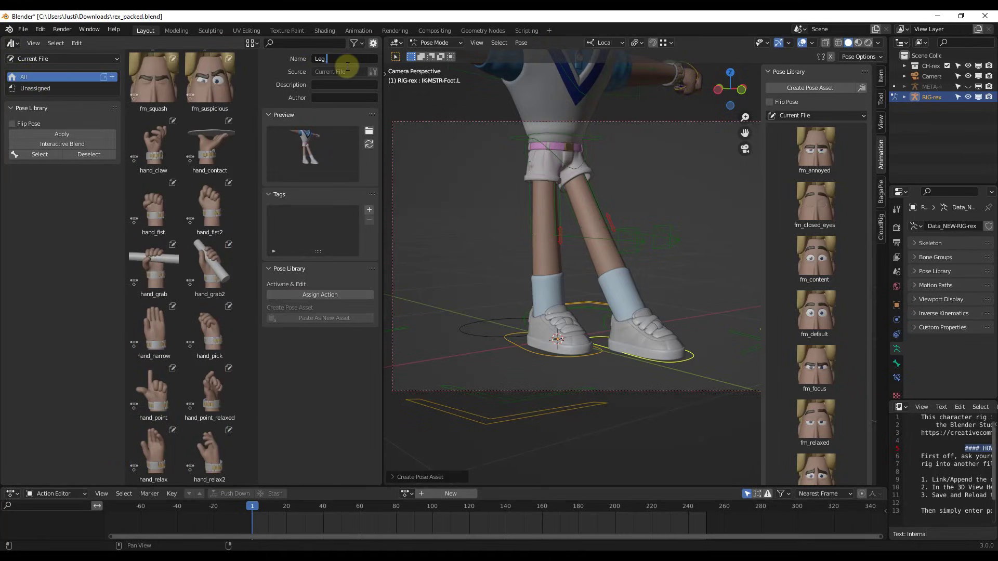
text(Leg_LeftOut)
key(Return)
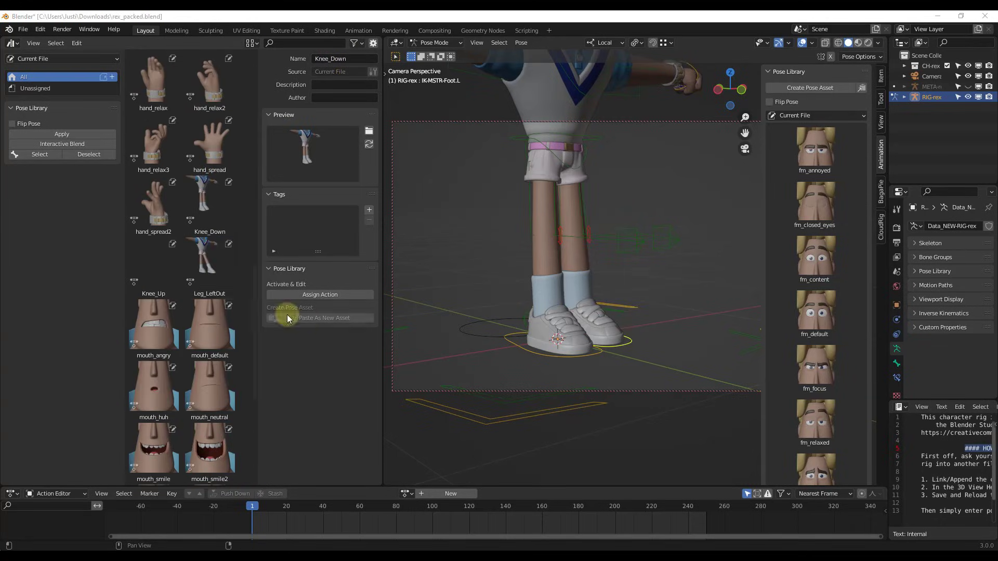
Apply the Knee_Up pose, generate its preview thumbnail, and reapply Knee_Up to the rig.
double_click(151, 273)
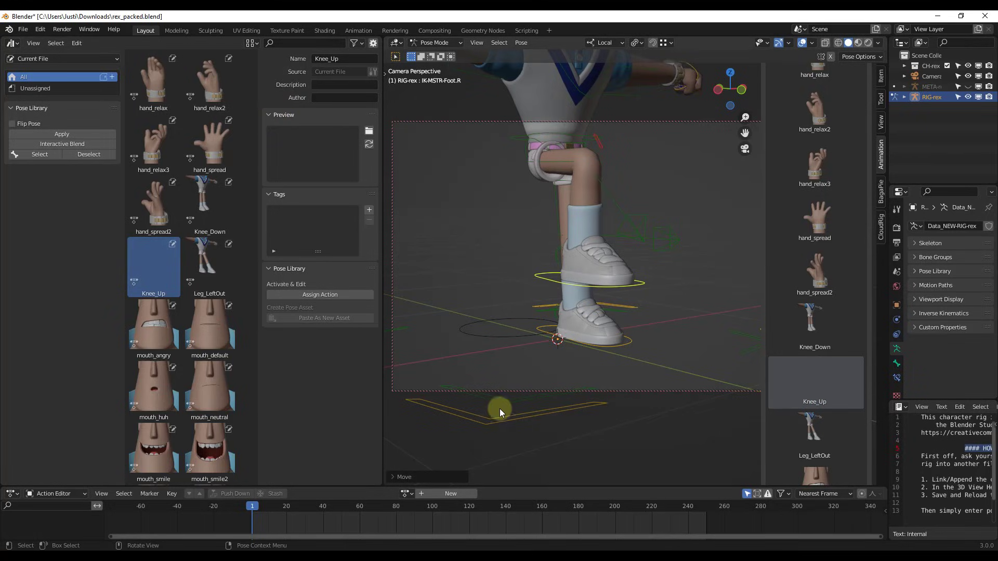
click(369, 145)
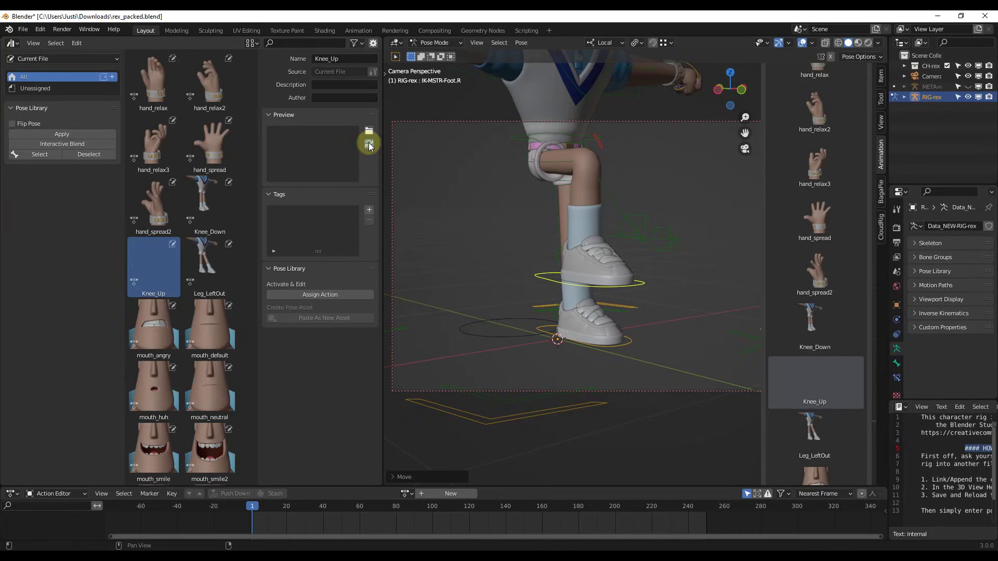
double_click(153, 265)
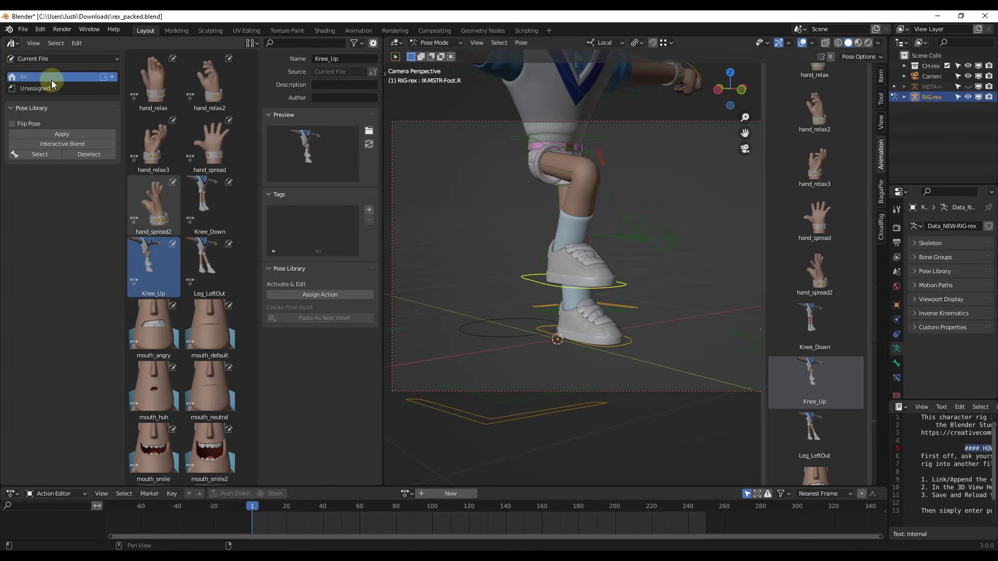
Create a Legs catalog and move Knee_Down through Leg_LeftOut into it.
click(113, 77)
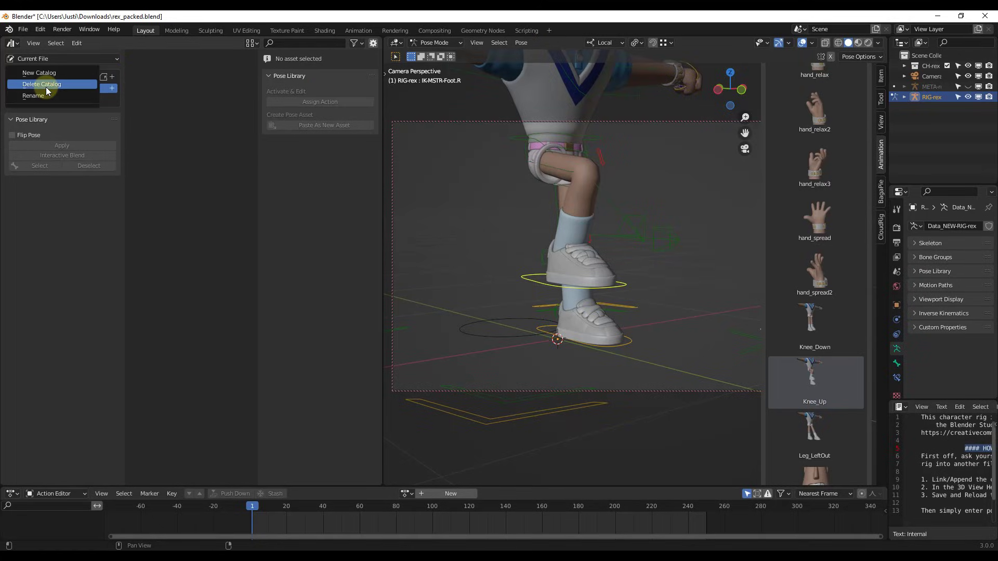
double_click(42, 89)
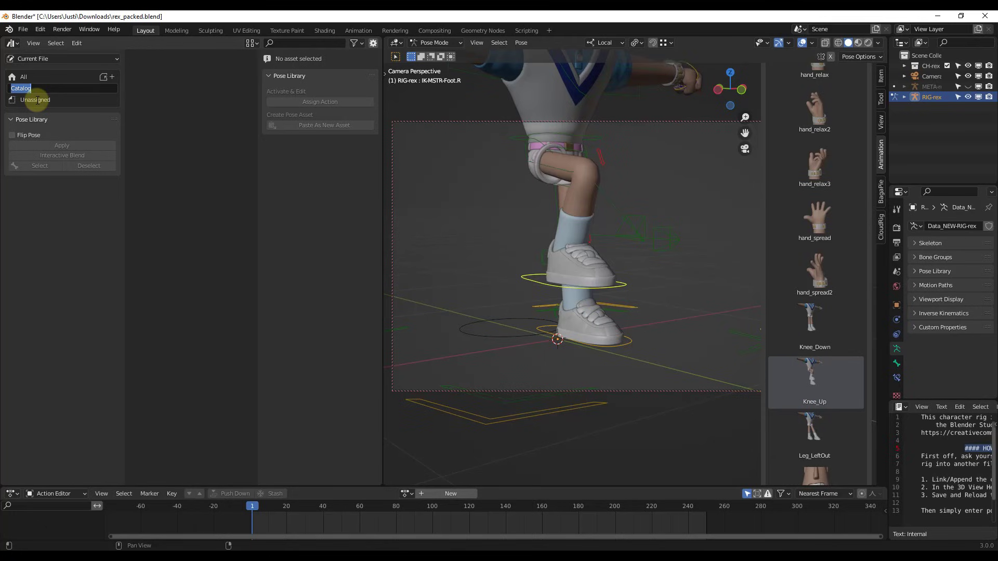
text(Legs)
key(Return)
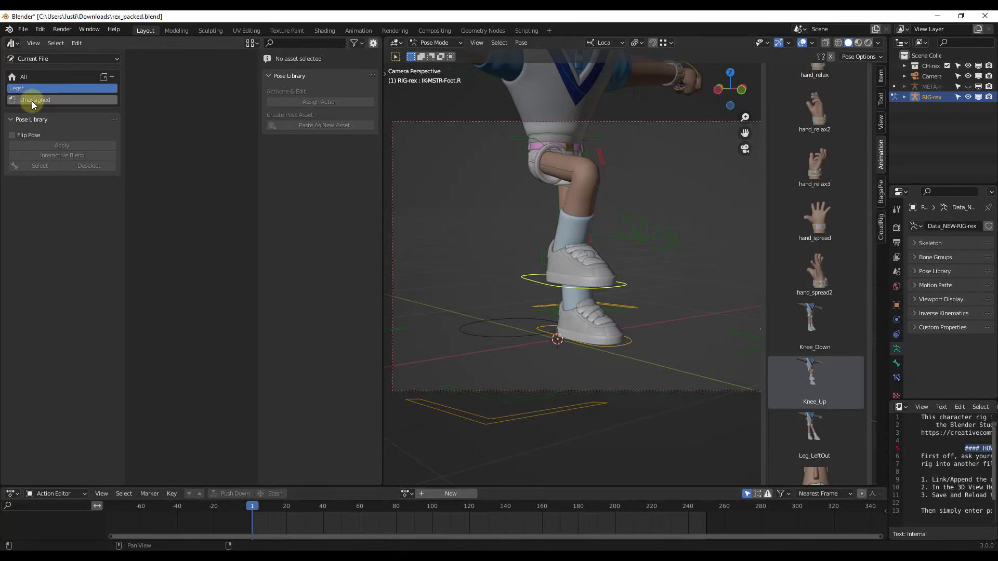
click(33, 79)
scroll(203, 354, down, 5)
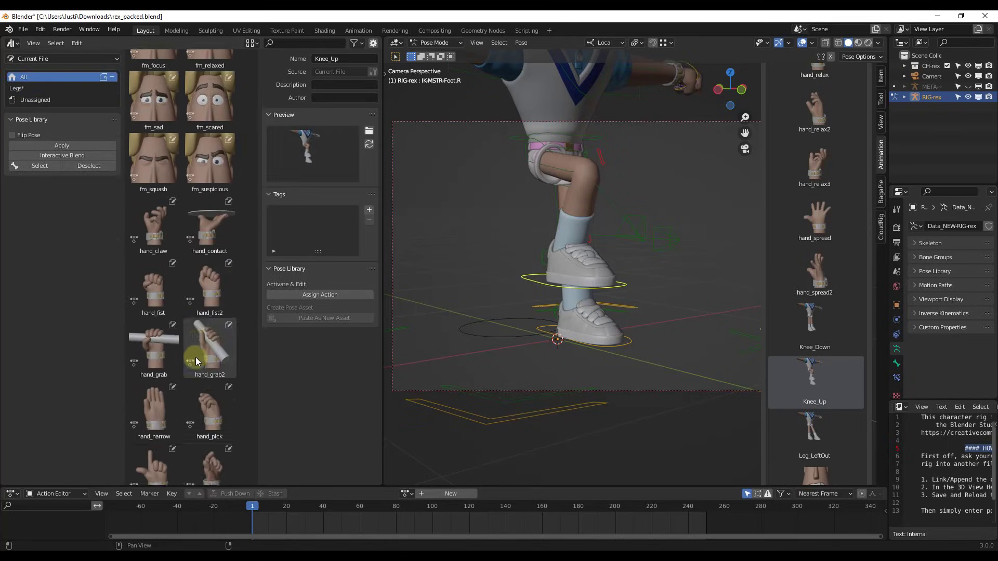
scroll(196, 354, down, 8)
click(199, 295)
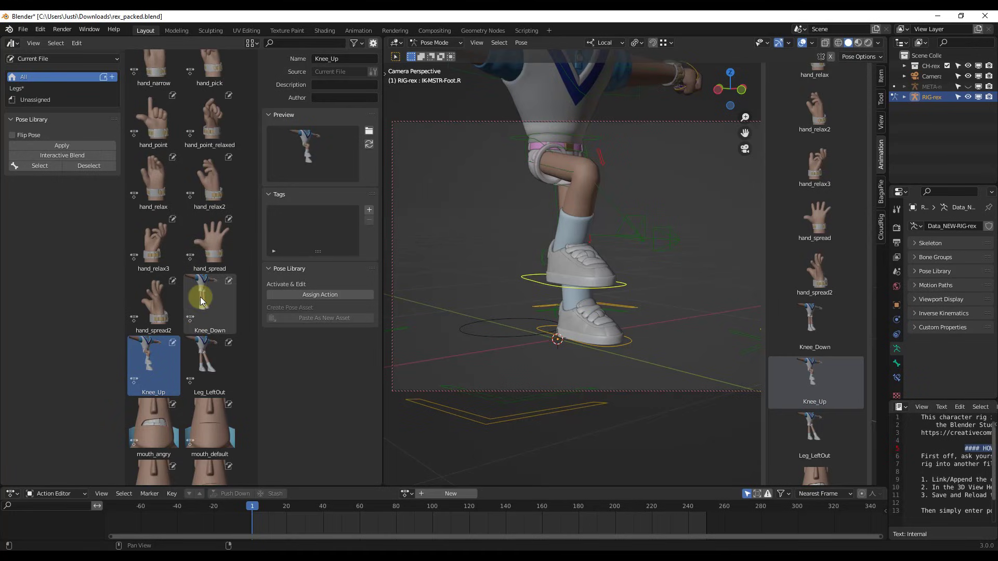
shift+click(202, 364)
drag(210, 304, 37, 100)
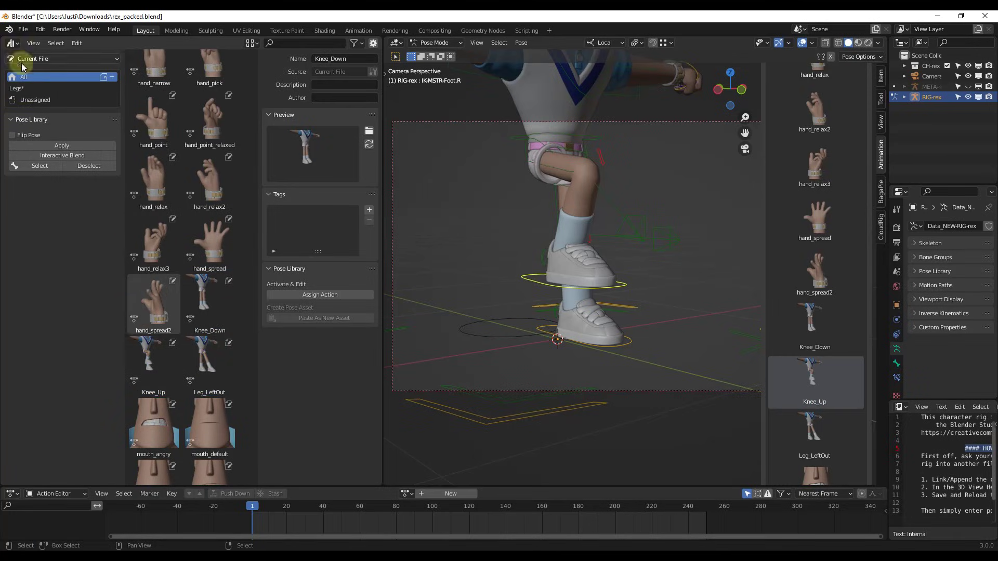
Create a Hands catalog and move hand_claw and the other hand poses into it.
click(111, 76)
double_click(61, 87)
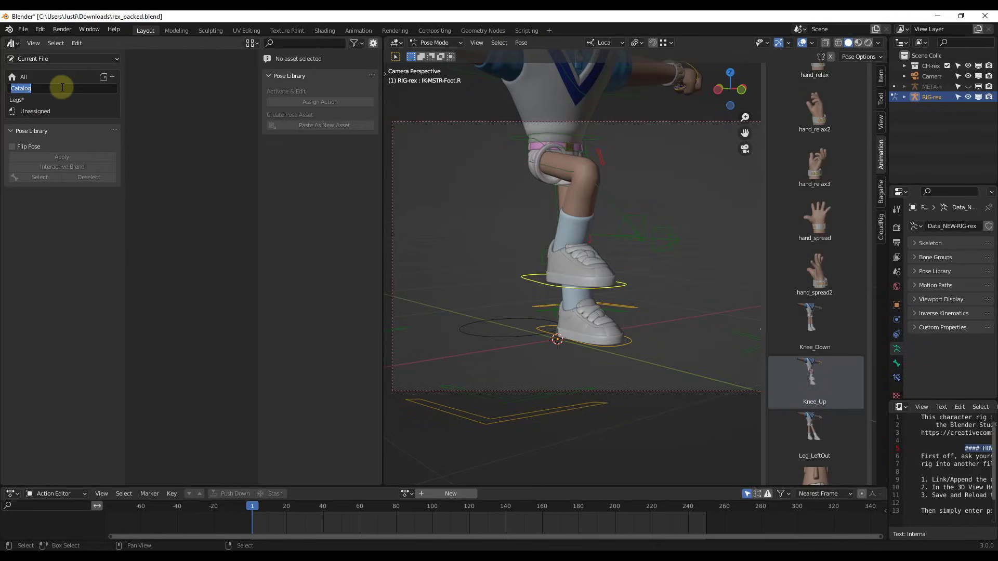
text(Hands)
key(Return)
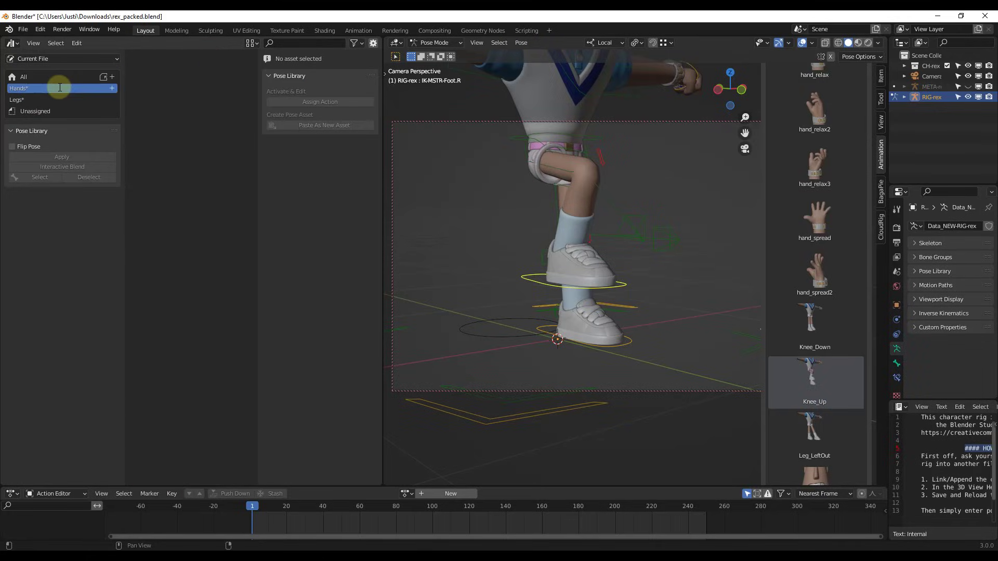
click(43, 79)
scroll(165, 331, down, 2)
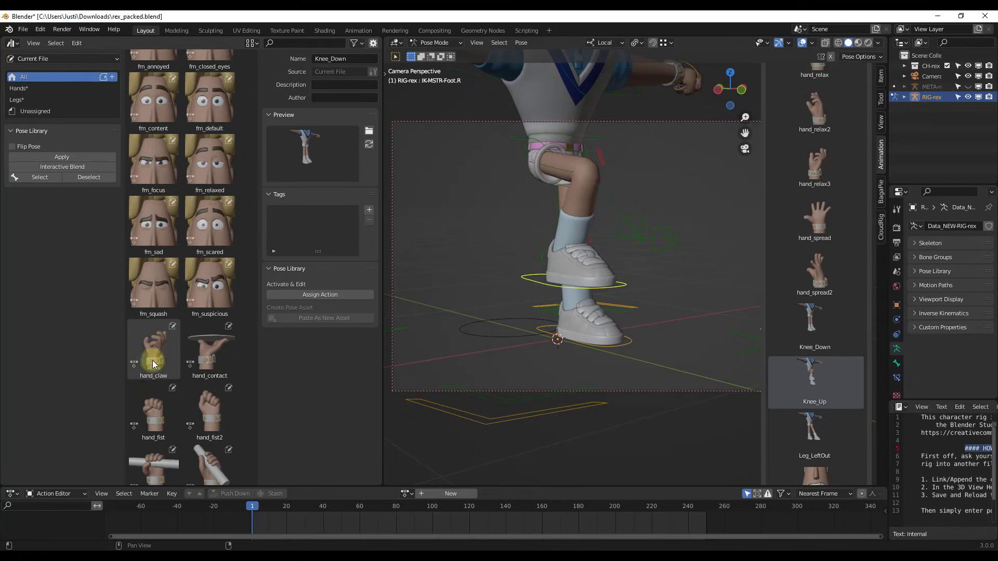
click(150, 326)
scroll(184, 337, down, 10)
key(a)
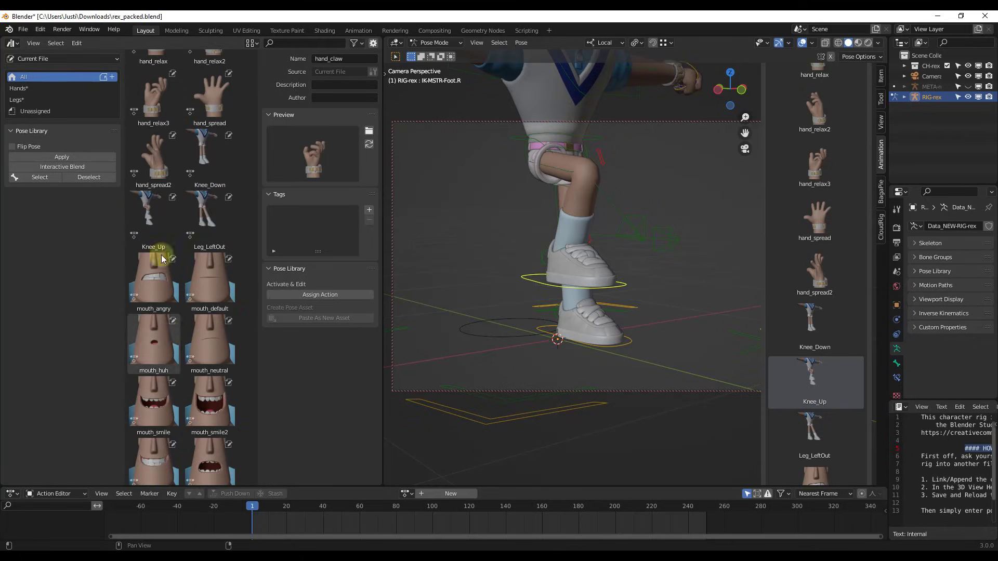
scroll(149, 163, up, 3)
drag(149, 164, 26, 89)
Check the contents of the Hands and Legs catalogs.
click(26, 89)
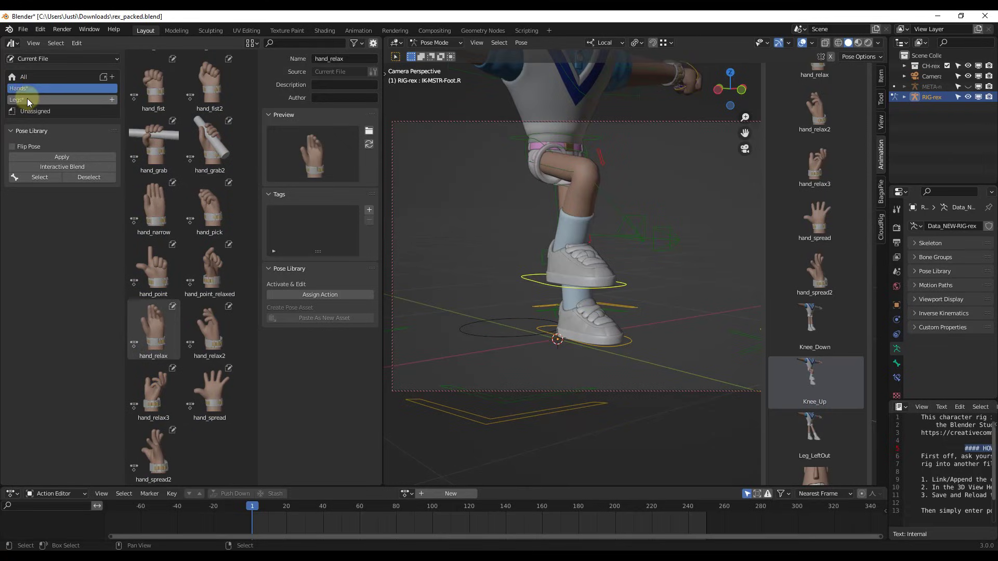
click(33, 100)
click(35, 89)
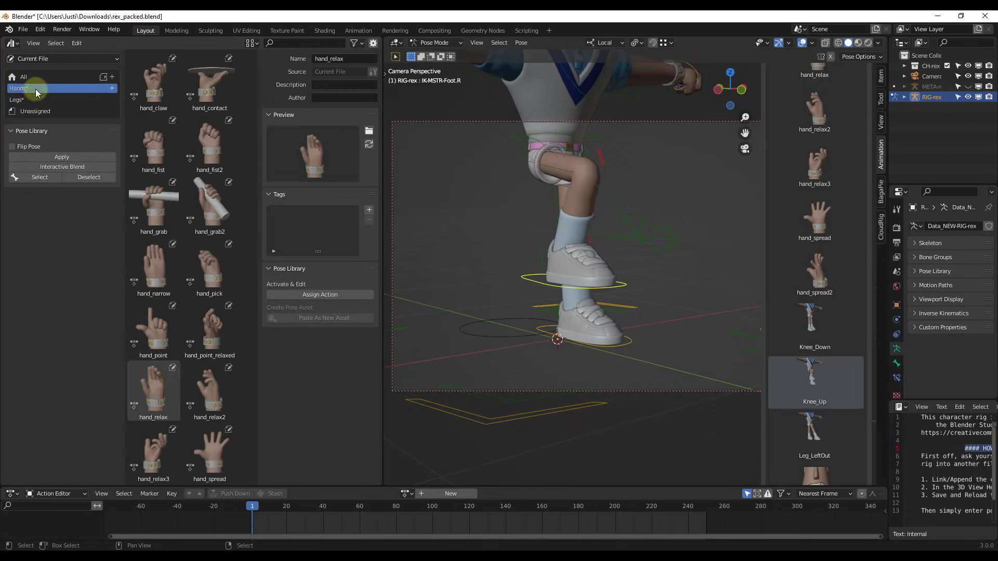
click(35, 95)
click(35, 90)
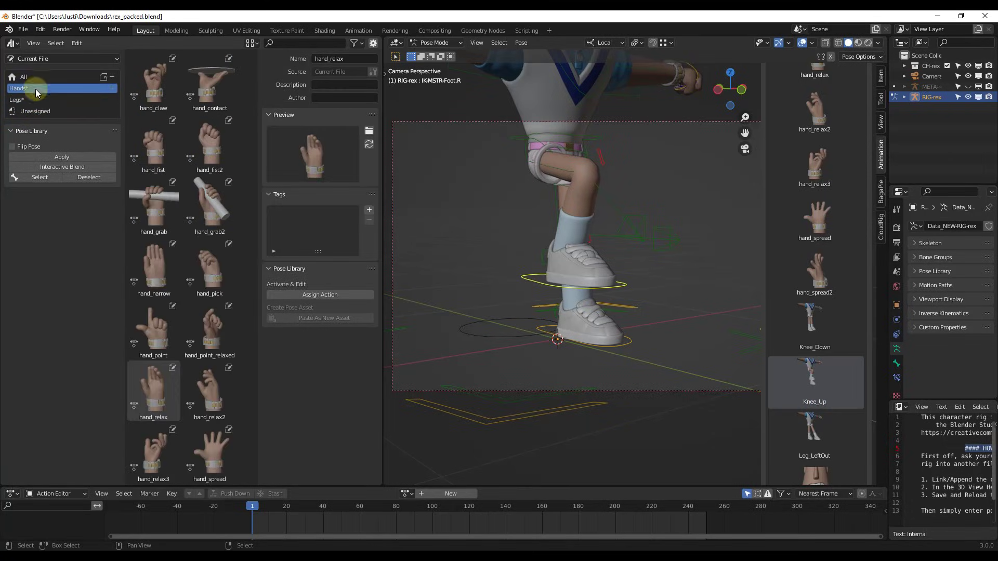